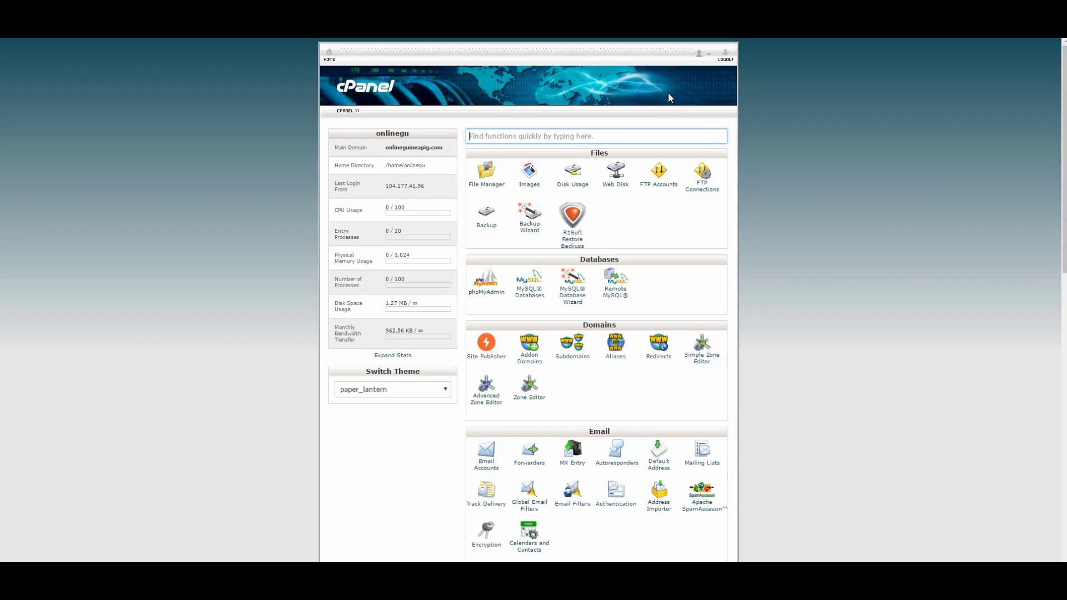
Create a MySQL database with the name suffix "simple" using the MySQL Database Wizard.
{"action": "left_click", "coordinate": [572, 293]}
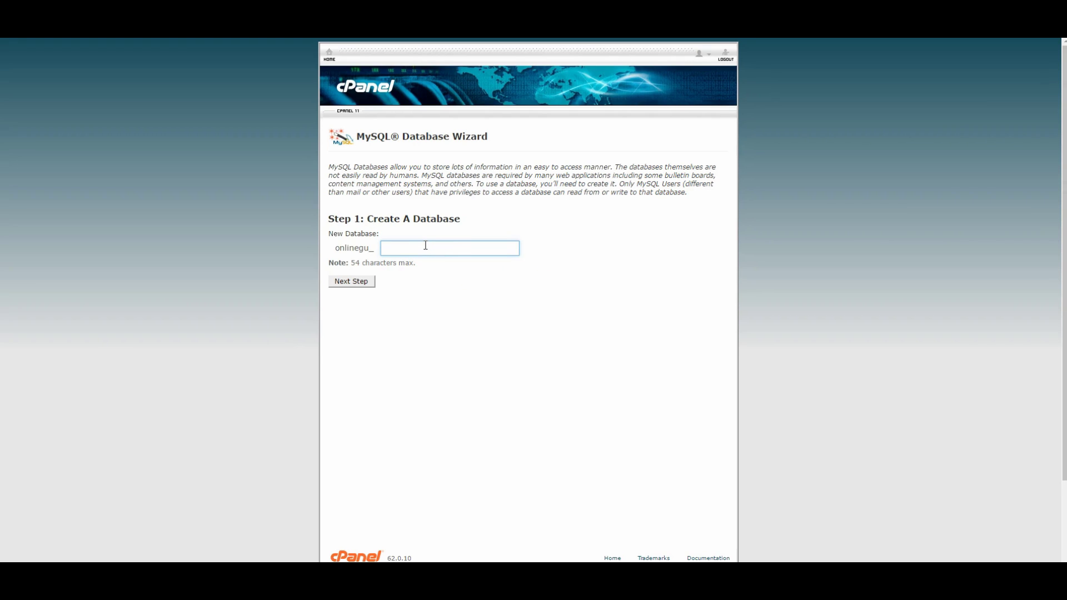
{"action": "type", "text": "simple"}
{"action": "left_click", "coordinate": [363, 282]}
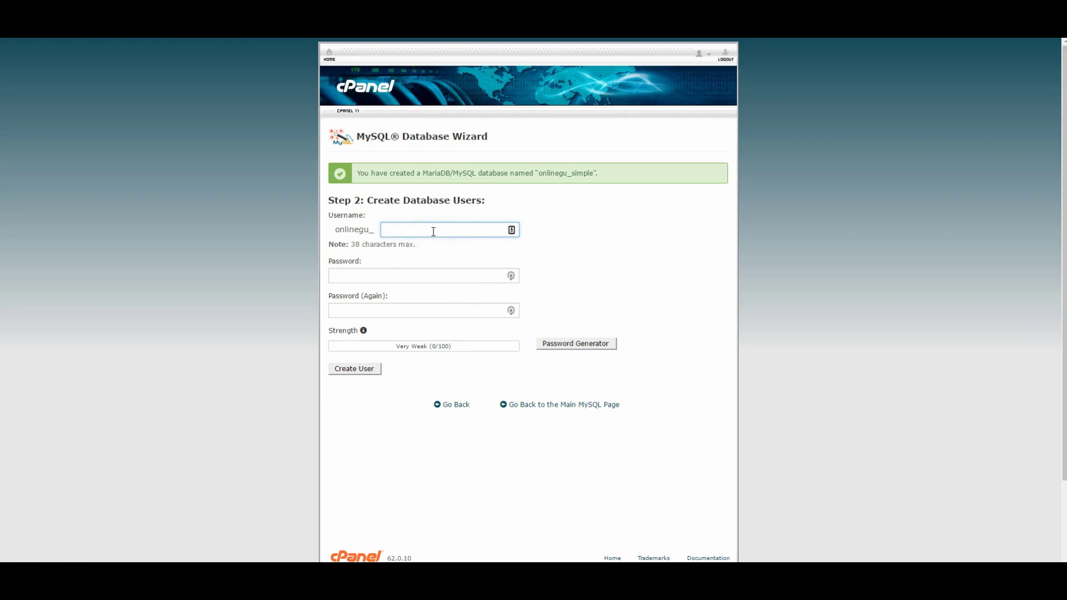
Create a database user with the username suffix "simple", entering and confirming the database user password.
{"action": "type", "text": "simple"}
{"action": "left_click", "coordinate": [401, 274]}
{"action": "type", "text": "••••••••••"}
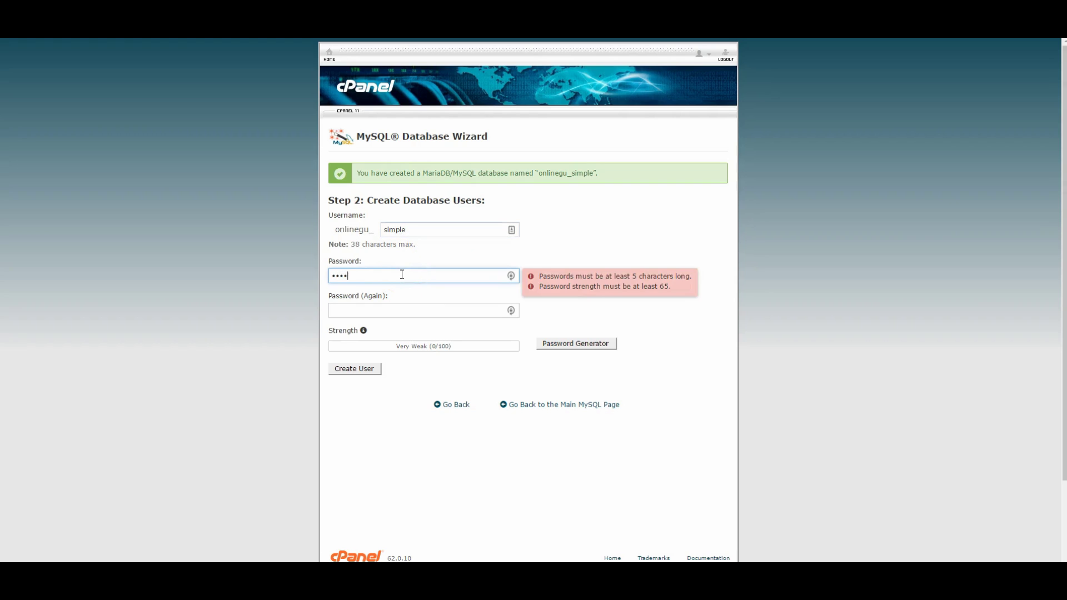
{"action": "left_click", "coordinate": [375, 311]}
{"action": "type", "text": "••••••••••"}
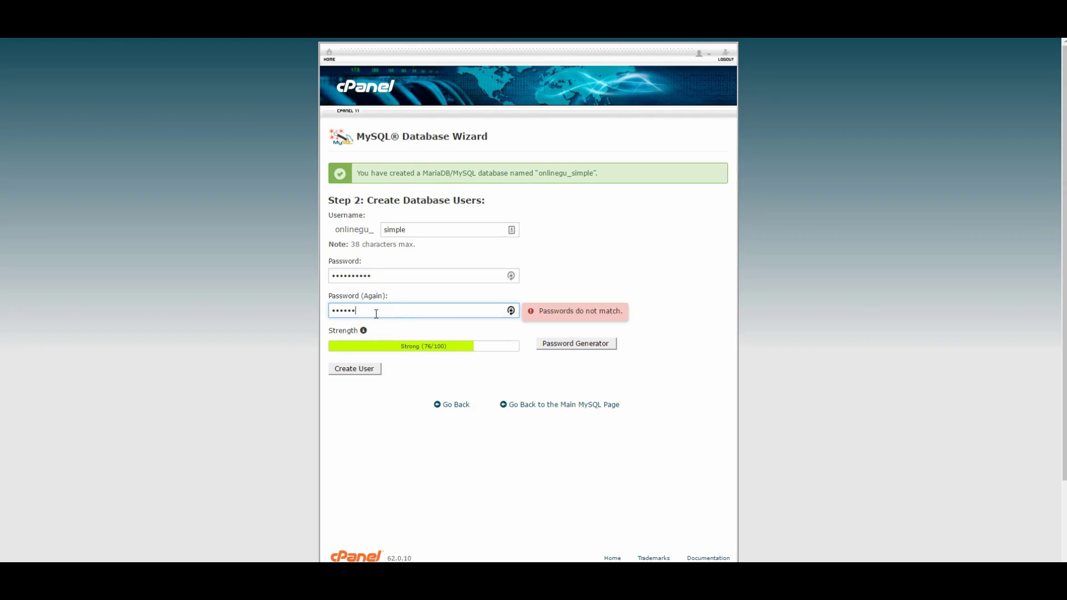
{"action": "key", "text": "BackSpace"}
{"action": "key", "text": "BackSpace"}
{"action": "key", "text": "BackSpace"}
{"action": "key", "text": "BackSpace"}
{"action": "key", "text": "BackSpace"}
{"action": "key", "text": "BackSpace"}
{"action": "key", "text": "BackSpace"}
{"action": "key", "text": "BackSpace"}
{"action": "key", "text": "BackSpace"}
{"action": "key", "text": "BackSpace"}
{"action": "type", "text": "••••••••••"}
{"action": "left_click", "coordinate": [386, 313]}
{"action": "left_click", "coordinate": [367, 374]}
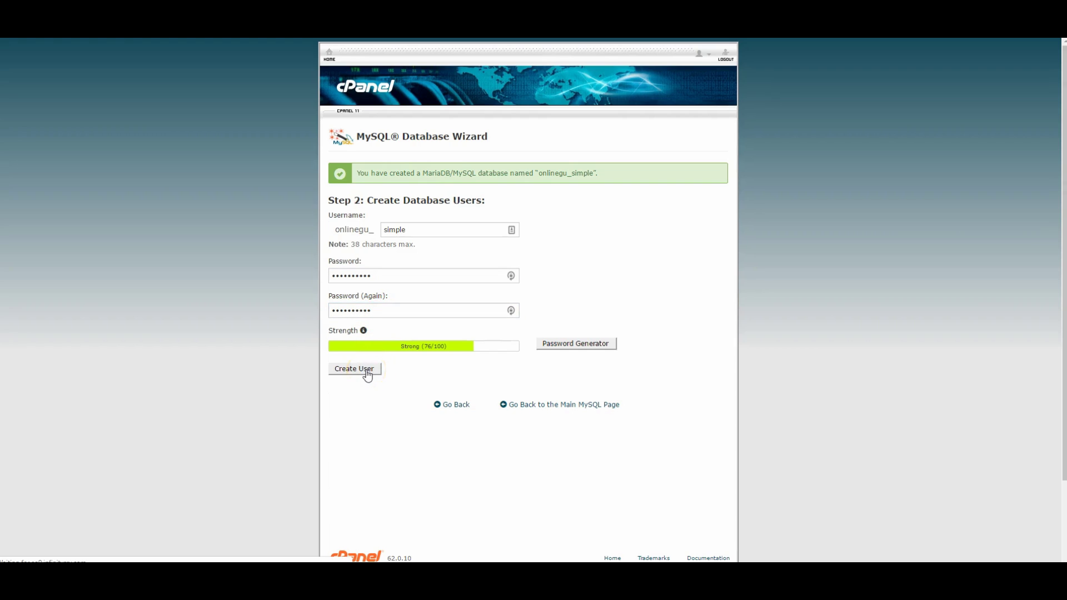
Grant the new user all privileges on the "simple" database and submit the assignment.
{"action": "left_click", "coordinate": [336, 249]}
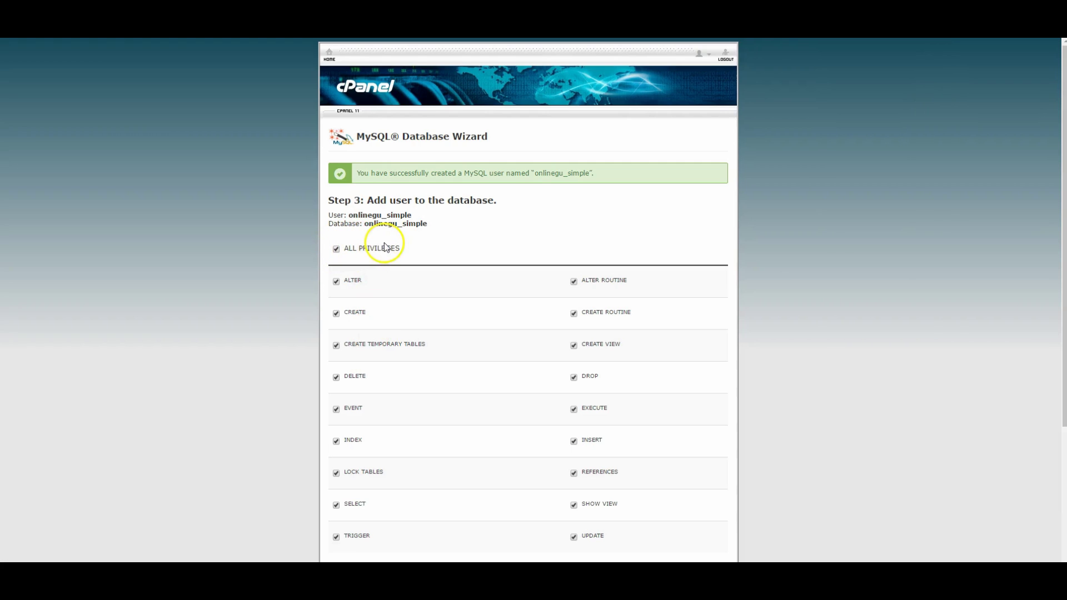
{"action": "scroll", "coordinate": [381, 245], "scroll_direction": "down", "scroll_amount": 3}
{"action": "left_click", "coordinate": [362, 387]}
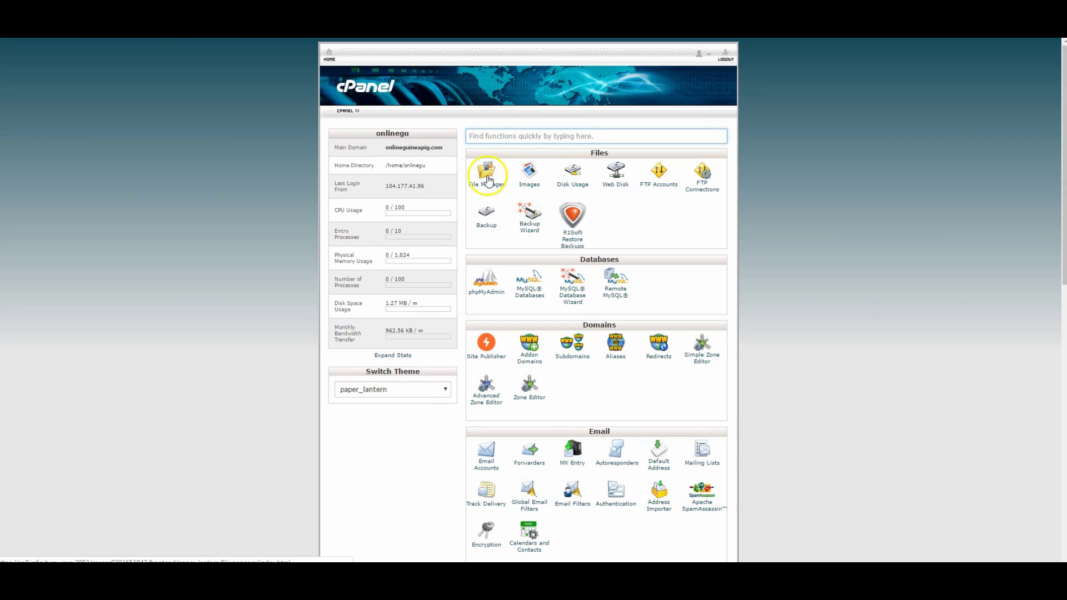
Open File Manager and go to the public_html/cp folder.
{"action": "left_click", "coordinate": [486, 179]}
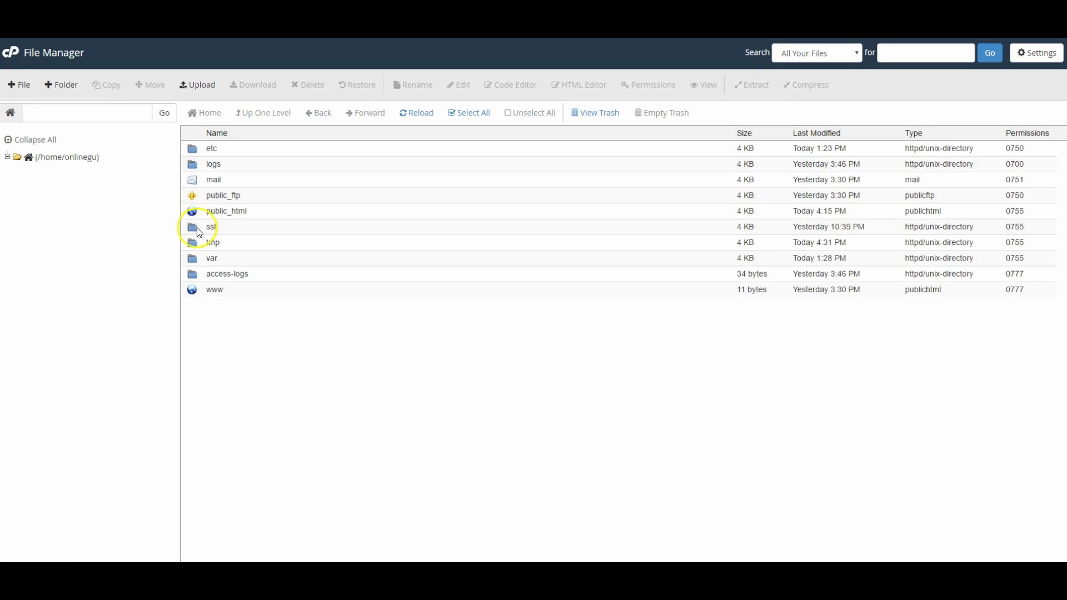
{"action": "double_click", "coordinate": [196, 211]}
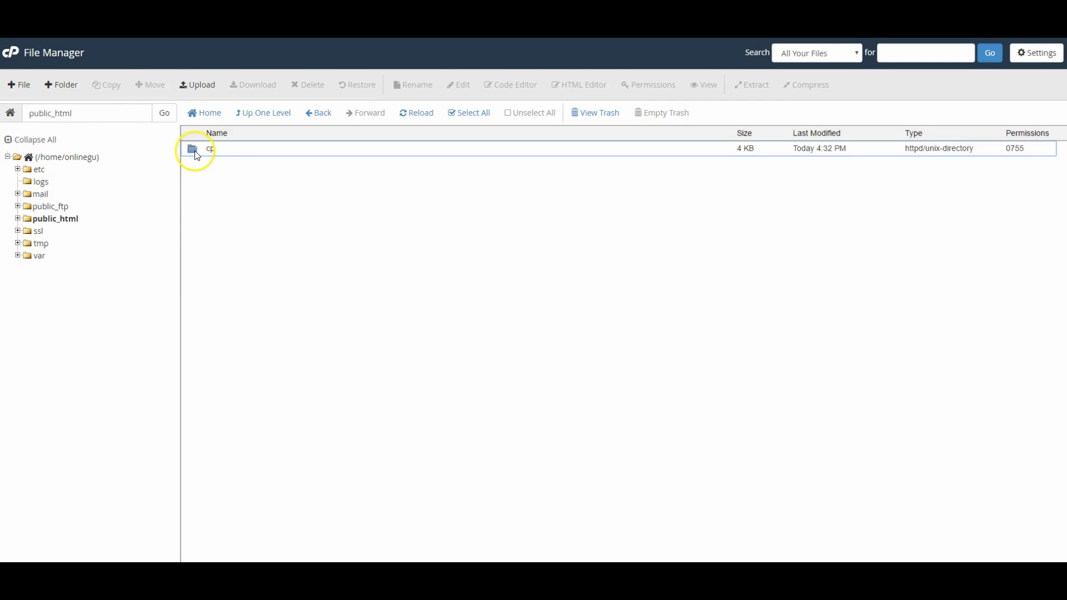
{"action": "left_click", "coordinate": [211, 149]}
{"action": "double_click", "coordinate": [193, 149]}
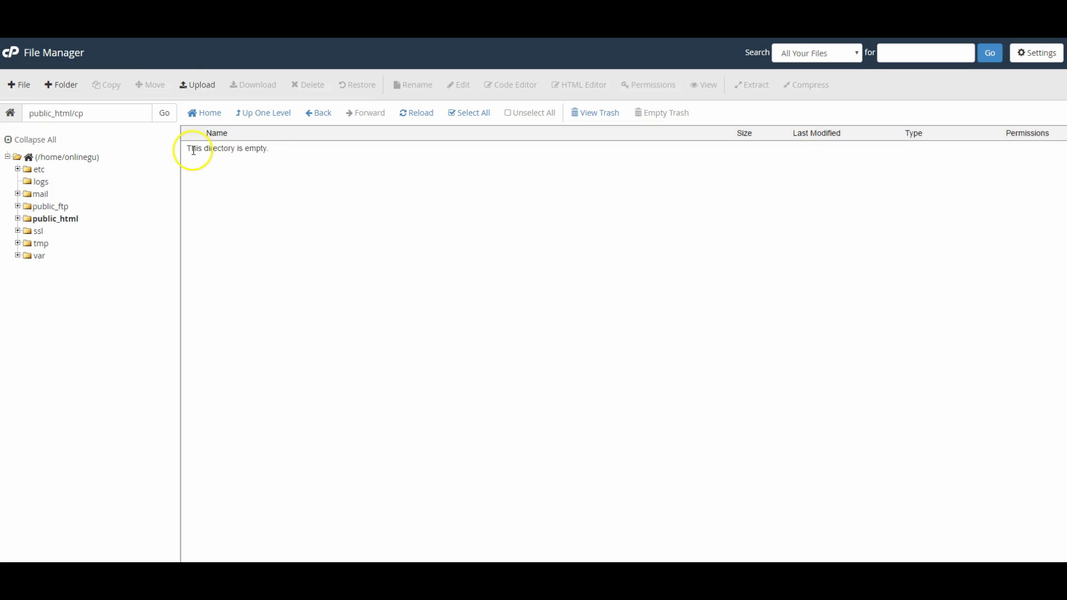
Upload SimpleCMSPHP_v1.2.zip to the public_html/cp folder and return to the folder's file list.
{"action": "left_click", "coordinate": [192, 95]}
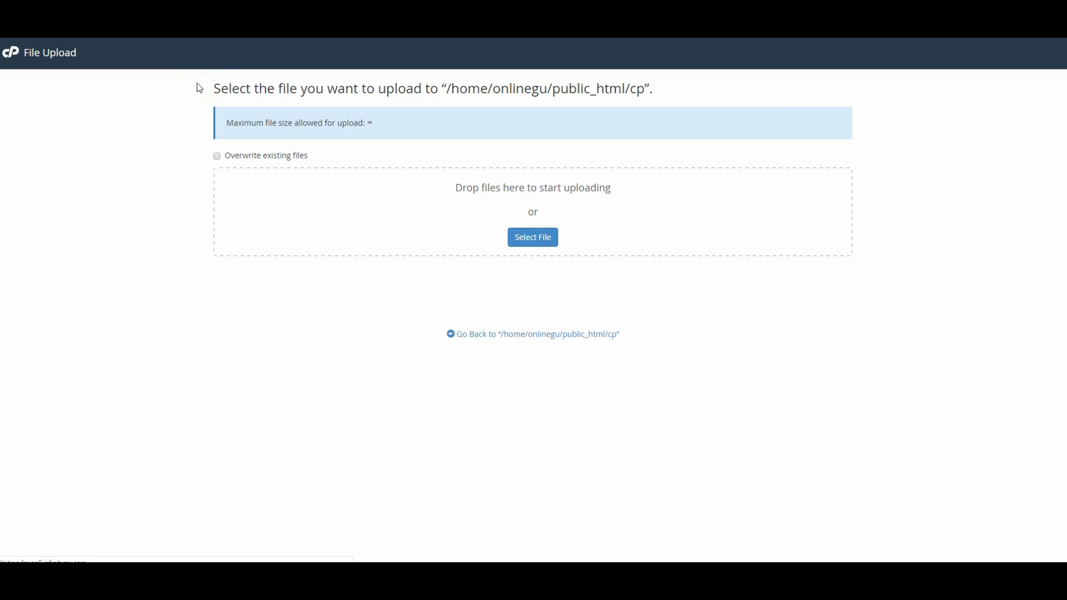
{"action": "left_click", "coordinate": [533, 239]}
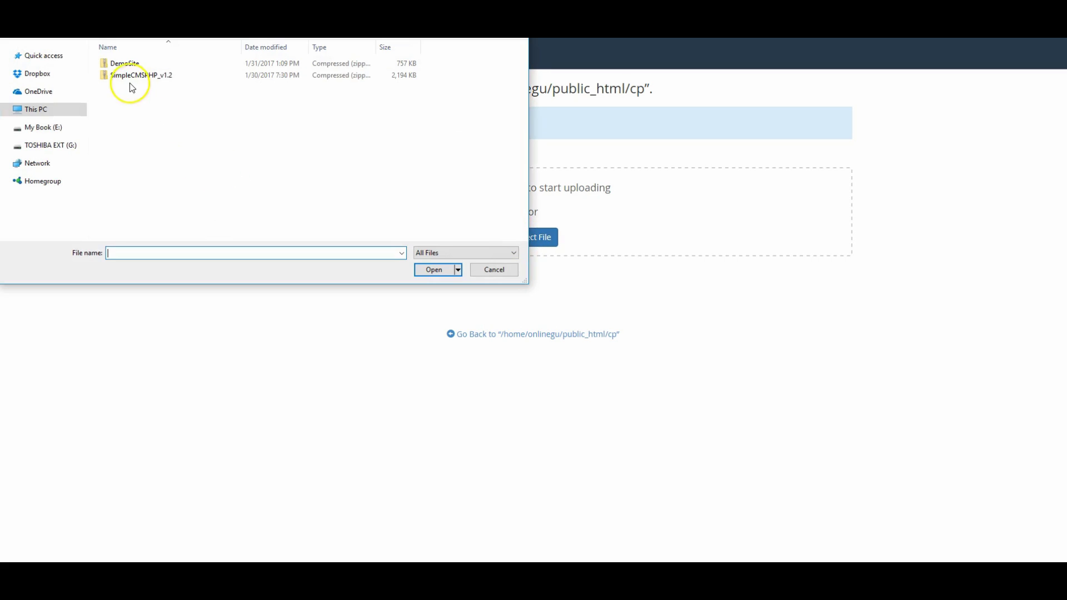
{"action": "left_click", "coordinate": [130, 77]}
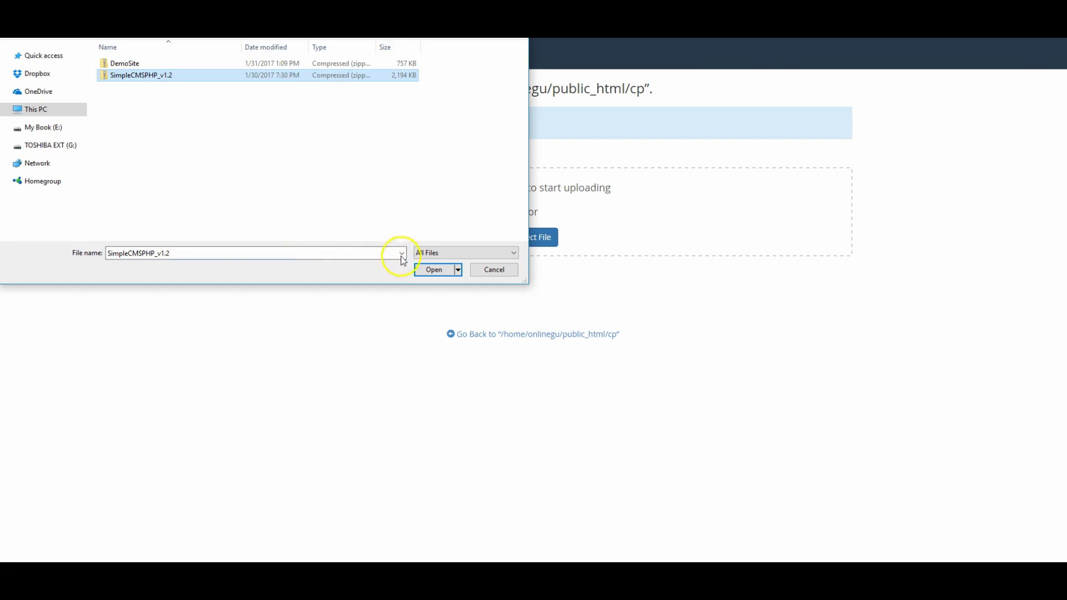
{"action": "left_click", "coordinate": [433, 270]}
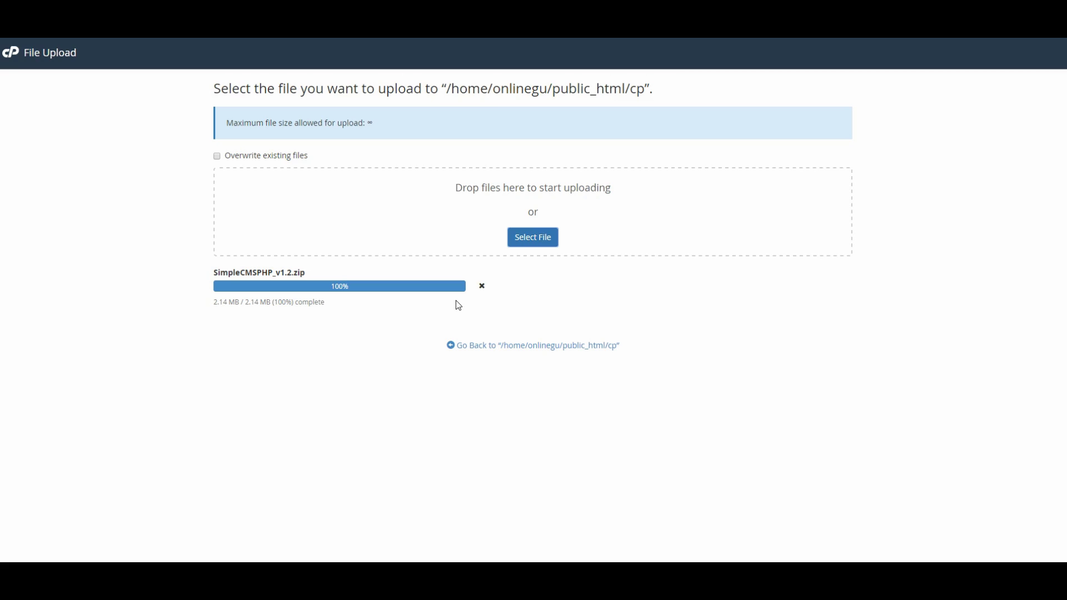
{"action": "left_click", "coordinate": [508, 313]}
{"action": "left_click", "coordinate": [536, 345]}
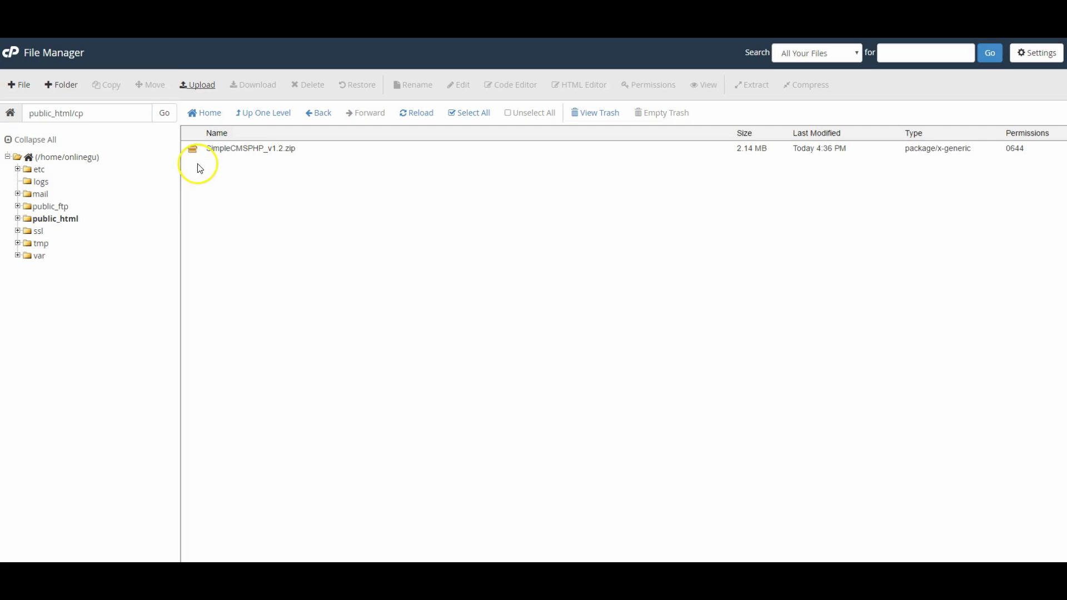
Extract SimpleCMSPHP_v1.2.zip into public_html/cp and reload the file list.
{"action": "left_click", "coordinate": [194, 150]}
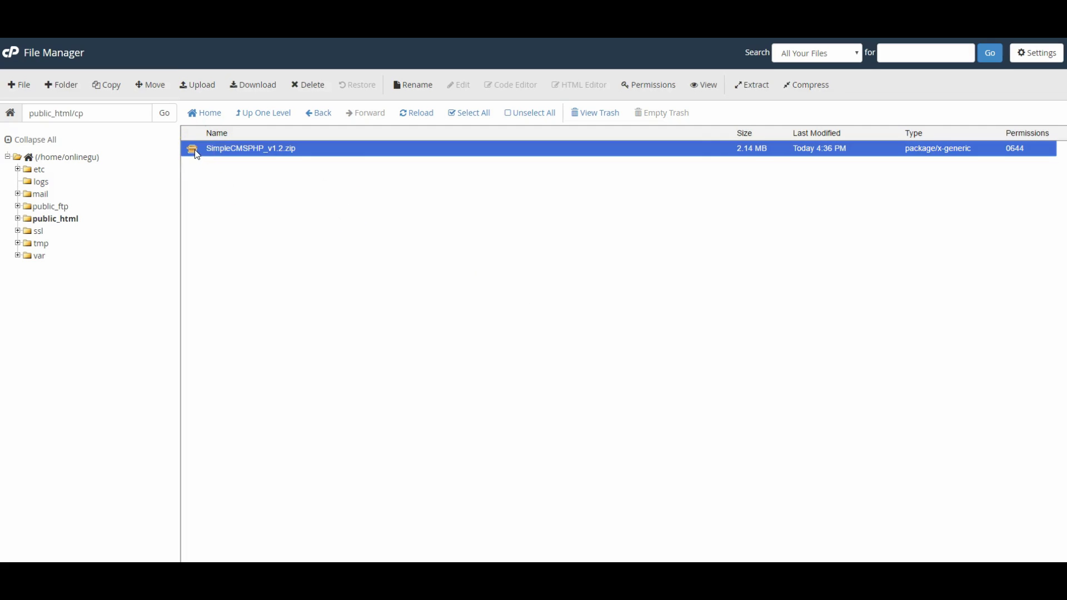
{"action": "left_click", "coordinate": [761, 88]}
{"action": "left_click", "coordinate": [616, 360]}
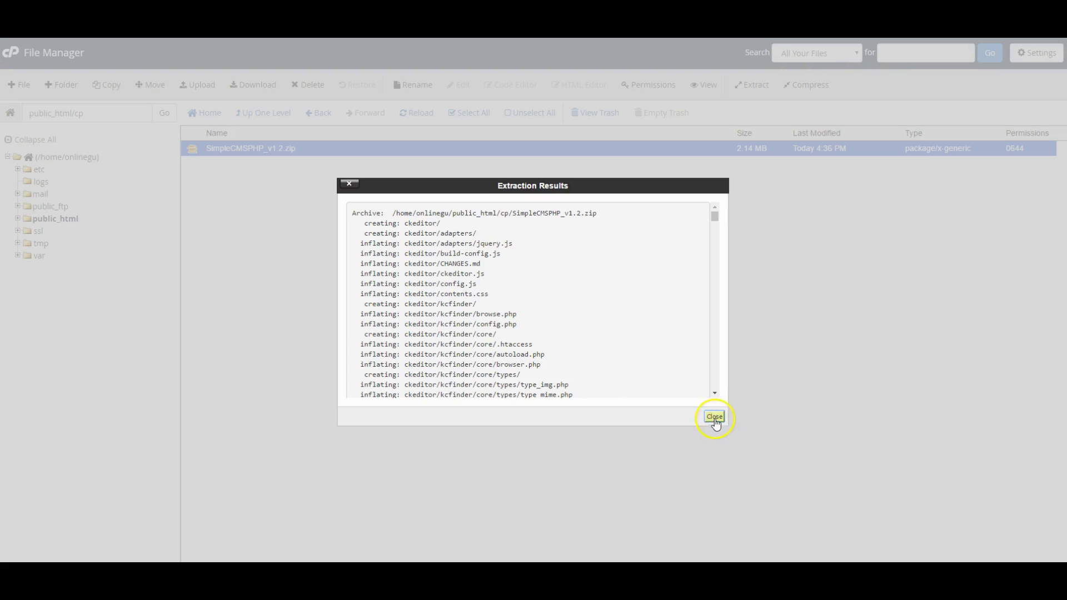
{"action": "left_click", "coordinate": [714, 418]}
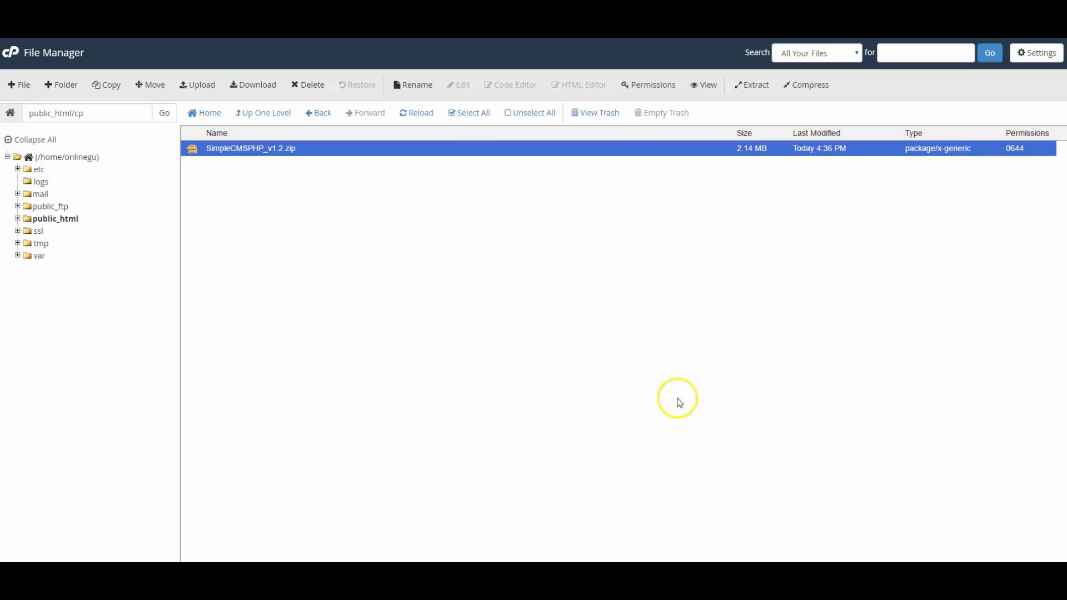
{"action": "left_click", "coordinate": [418, 116]}
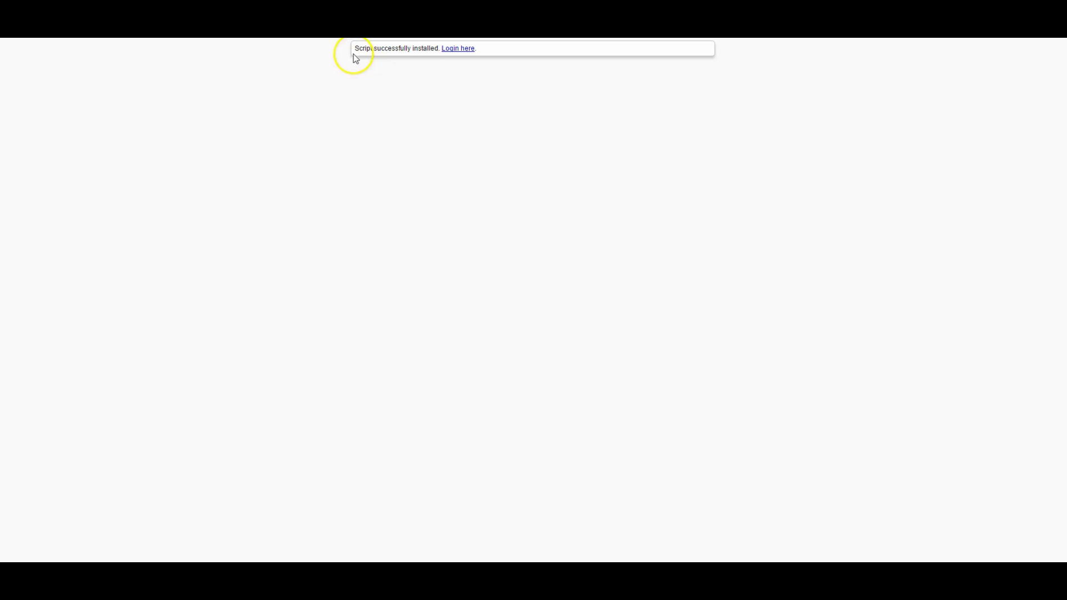
Open the login page of the newly installed Simple CMS PHP script.
{"action": "left_click", "coordinate": [460, 50]}
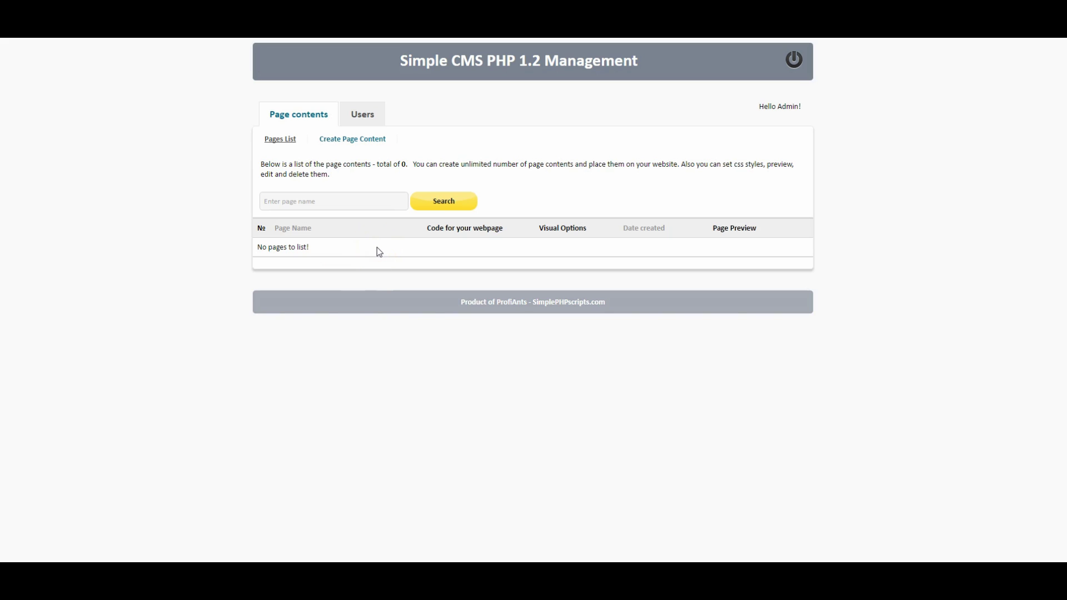
Switch back to File Manager and delete SimpleCMSPHP_v1.2.zip from the public_html/cp folder.
{"action": "left_click", "coordinate": [281, 126]}
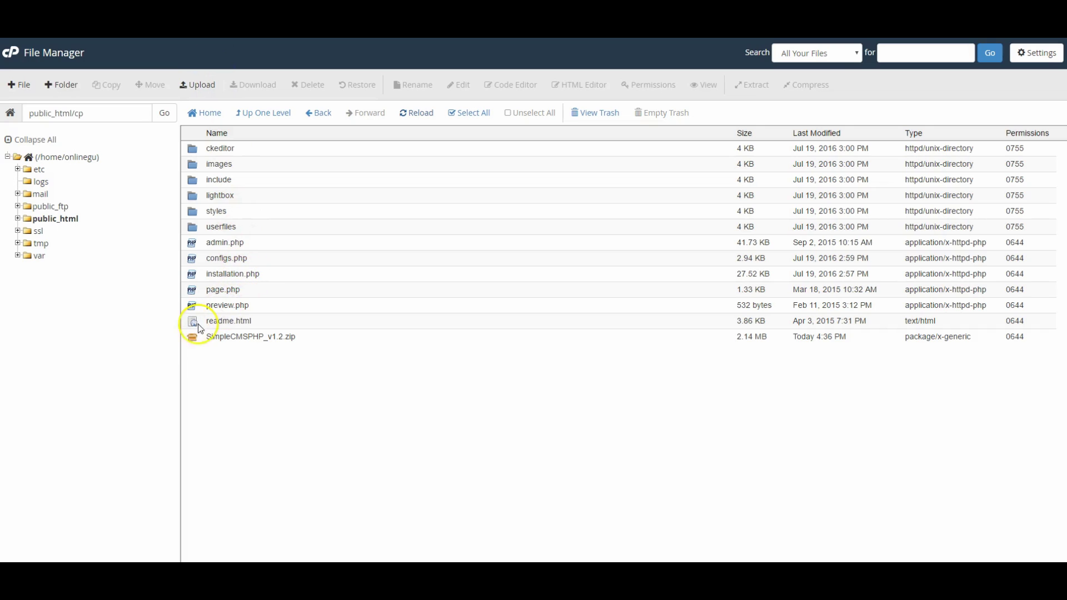
{"action": "left_click", "coordinate": [193, 340]}
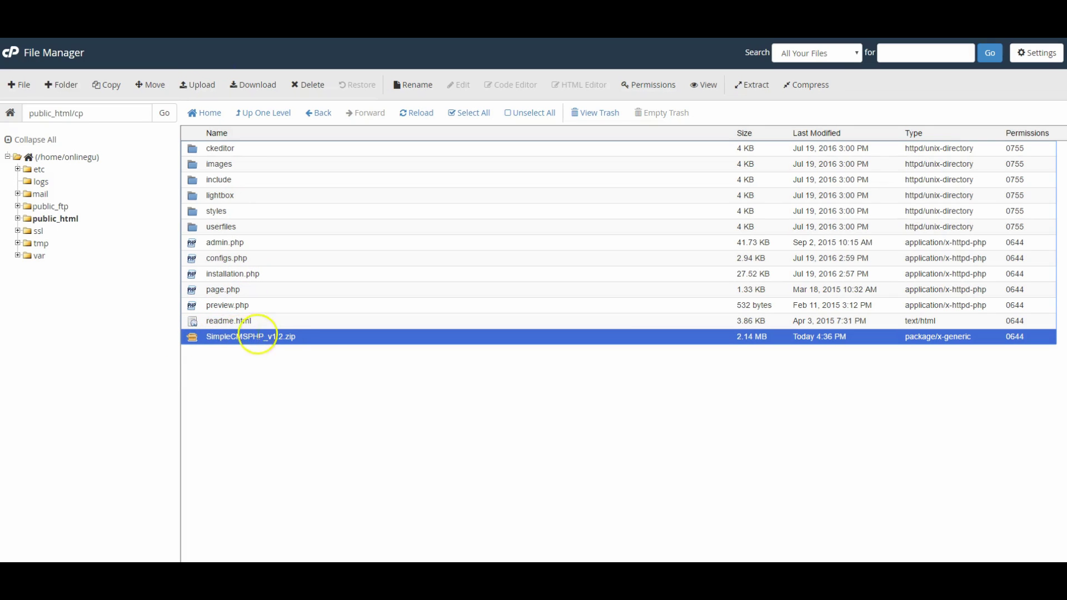
{"action": "left_click", "coordinate": [310, 87]}
{"action": "left_click", "coordinate": [417, 305]}
{"action": "left_click", "coordinate": [624, 339]}
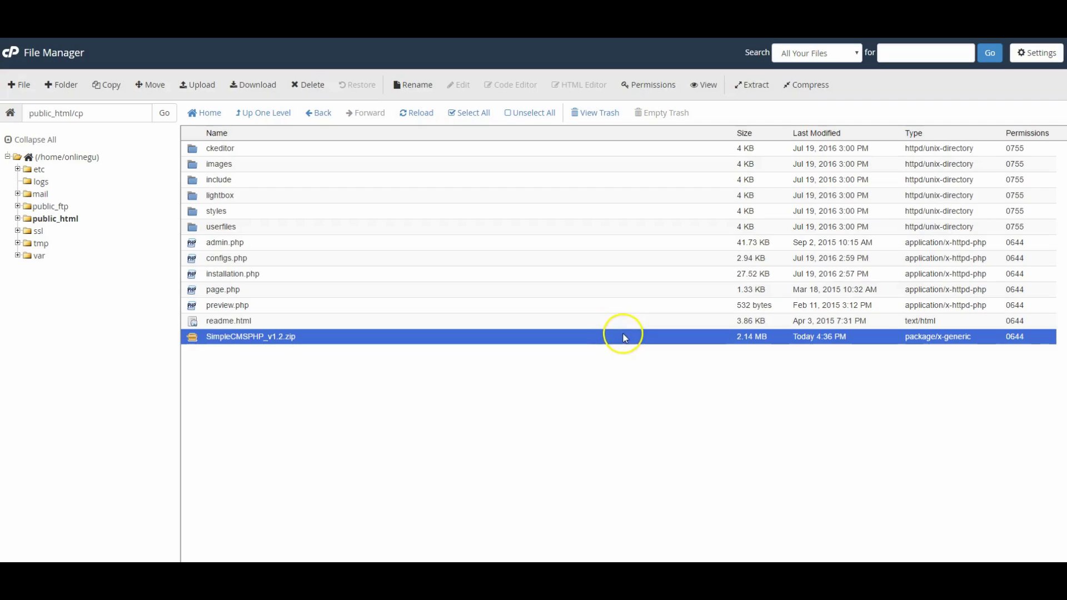
Go up to the public_html folder, upload DemoSite.zip there and return to its file list.
{"action": "left_click", "coordinate": [254, 114]}
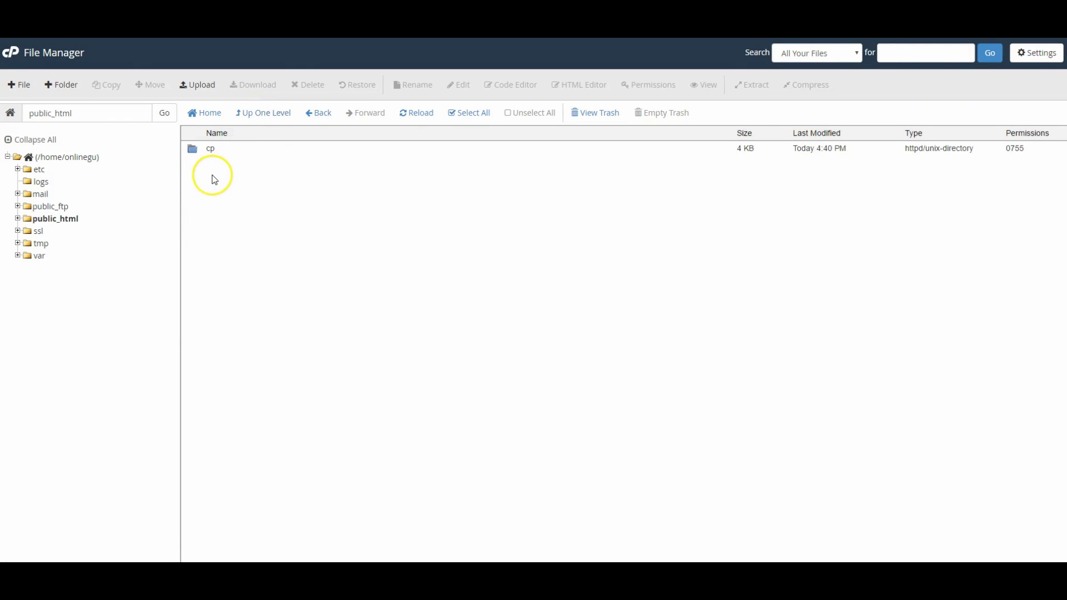
{"action": "left_click", "coordinate": [205, 197]}
{"action": "left_click", "coordinate": [198, 85]}
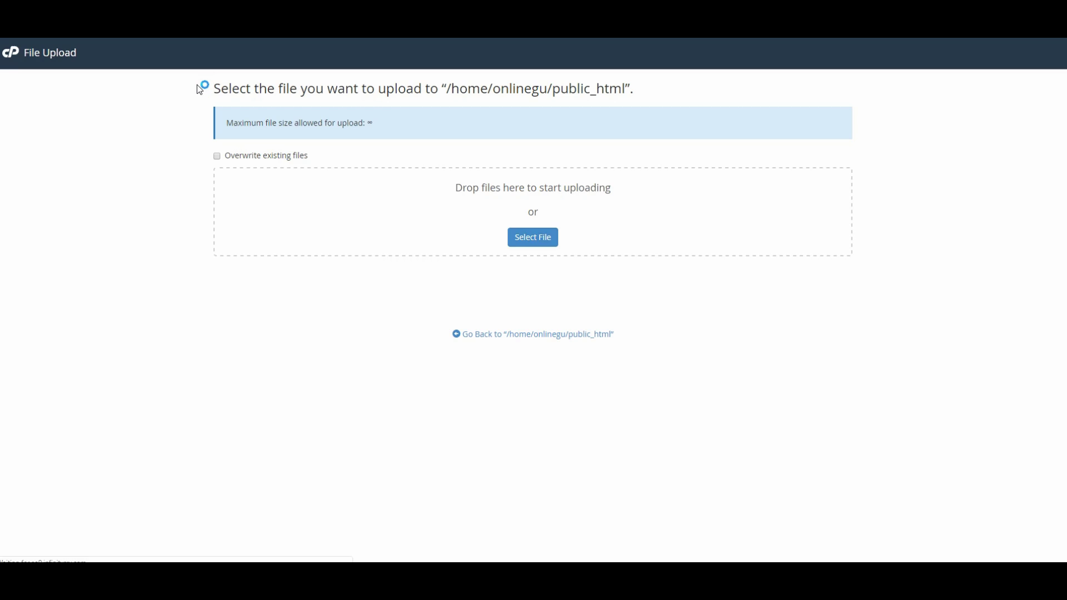
{"action": "left_click", "coordinate": [536, 239]}
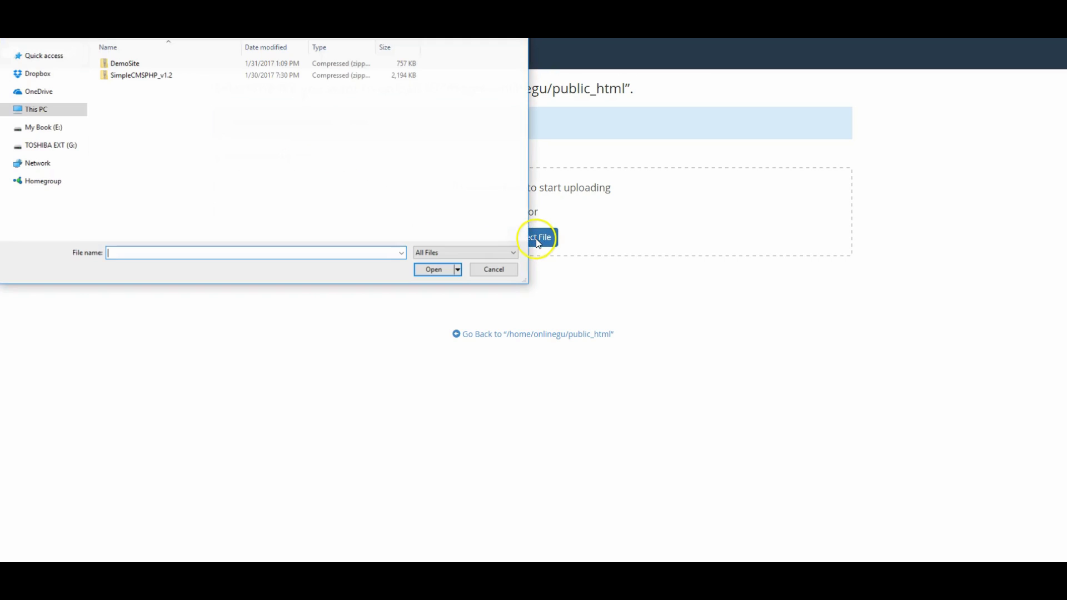
{"action": "left_click", "coordinate": [119, 66]}
{"action": "left_click", "coordinate": [436, 270]}
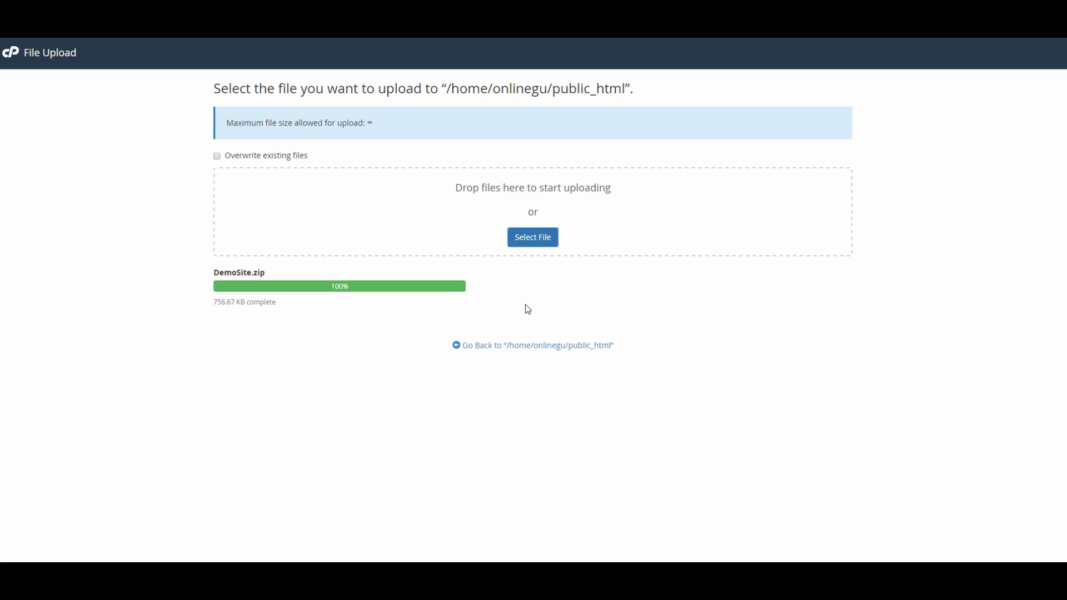
{"action": "left_click", "coordinate": [526, 346]}
Extract DemoSite.zip into the public_html folder and dismiss the extraction results.
{"action": "left_click", "coordinate": [194, 173]}
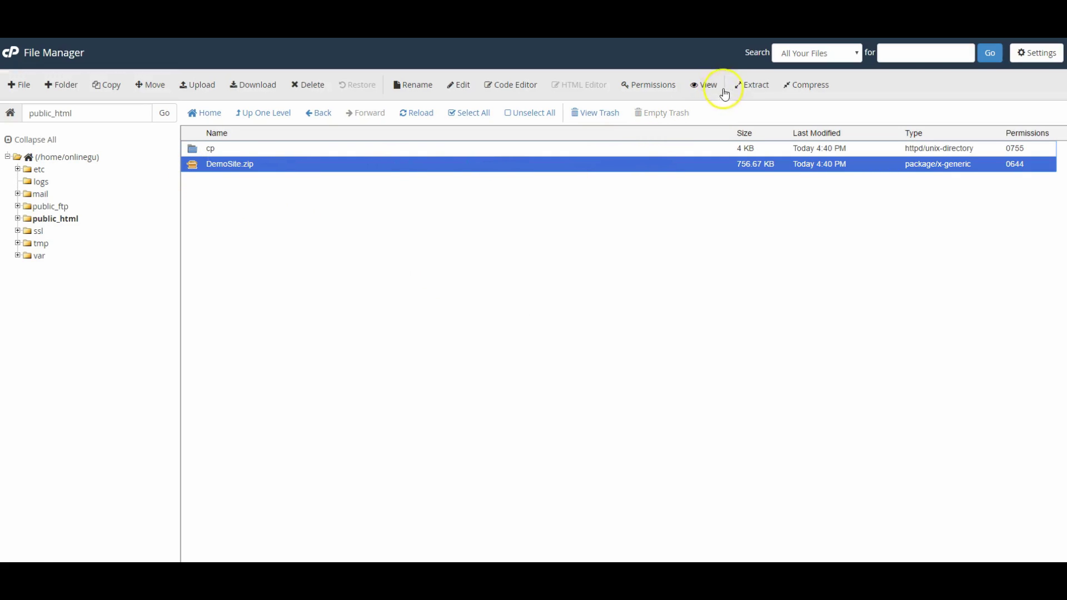
{"action": "left_click", "coordinate": [754, 88]}
{"action": "left_click", "coordinate": [618, 360]}
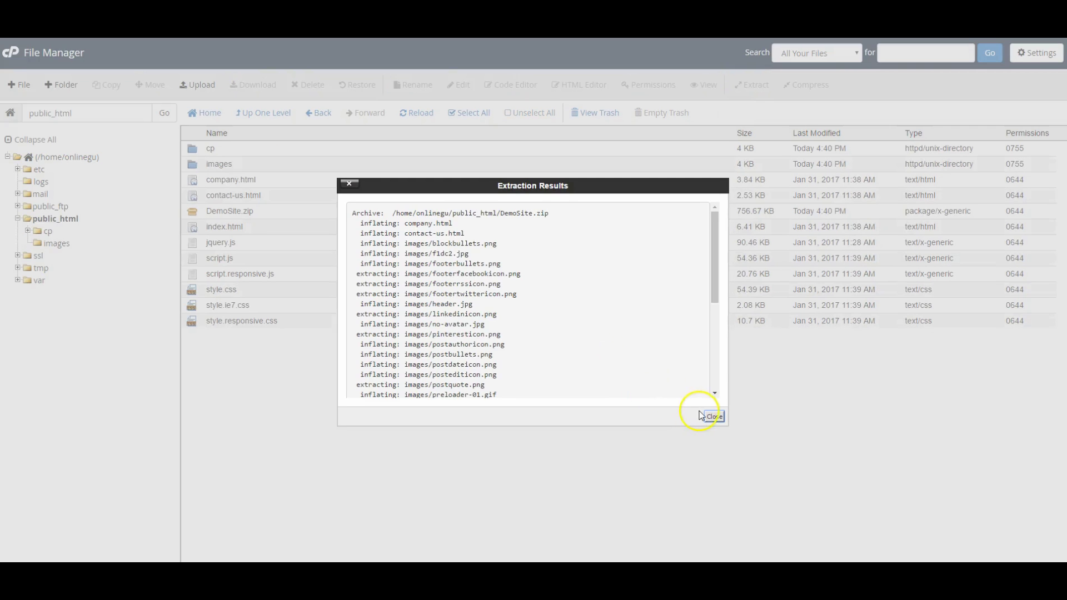
{"action": "left_click", "coordinate": [714, 417]}
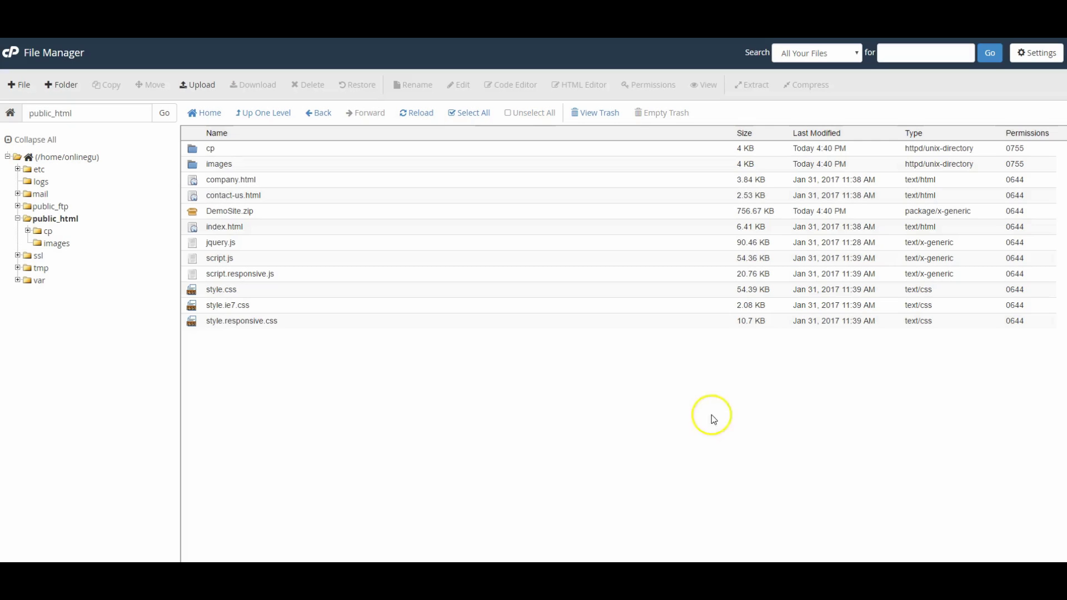
Delete the DemoSite.zip archive from the public_html folder.
{"action": "left_click", "coordinate": [196, 215]}
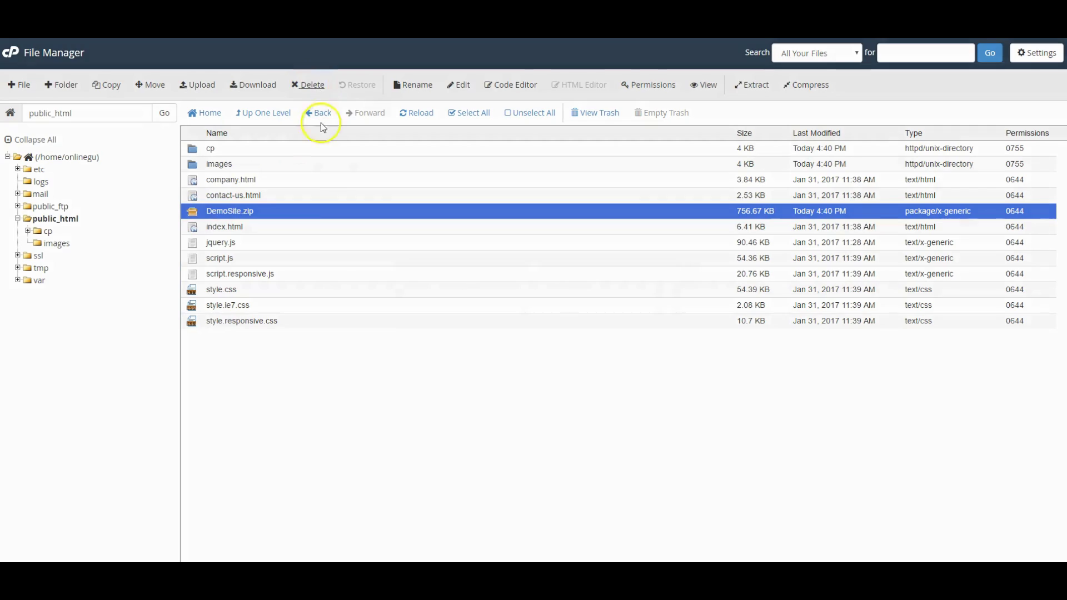
{"action": "left_click", "coordinate": [310, 85]}
{"action": "left_click", "coordinate": [626, 338]}
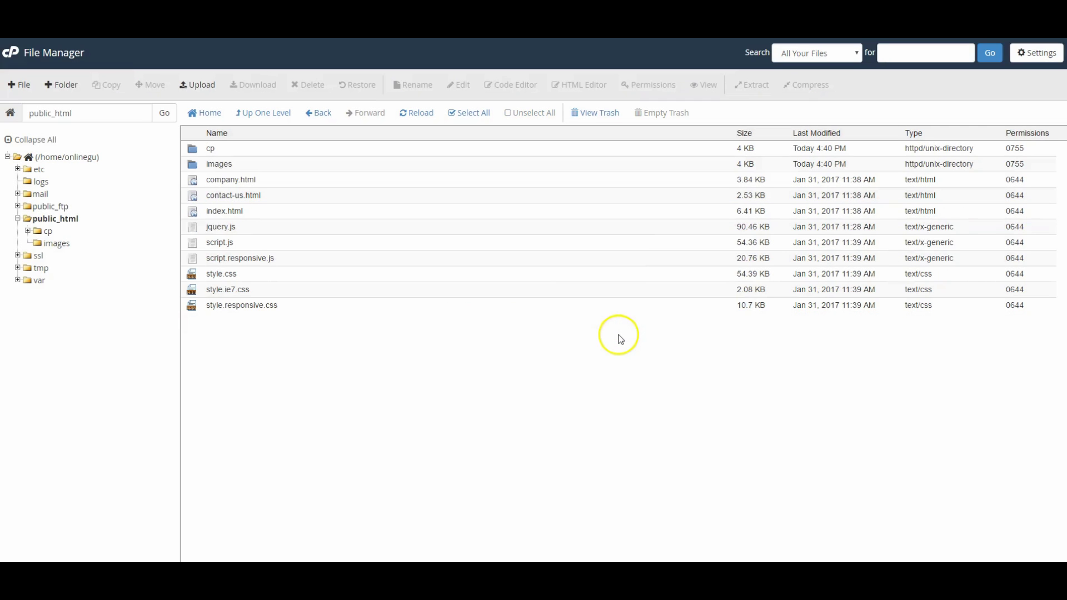
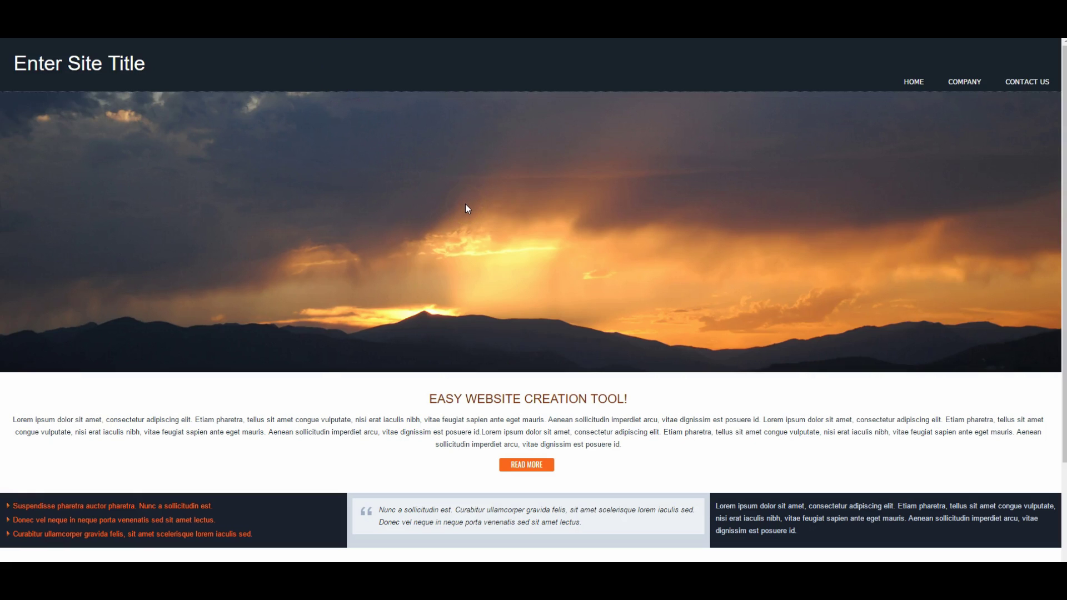
Look through the demo site's home page from the header down to the footer and back.
{"action": "scroll", "coordinate": [465, 204], "scroll_direction": "down", "scroll_amount": 3}
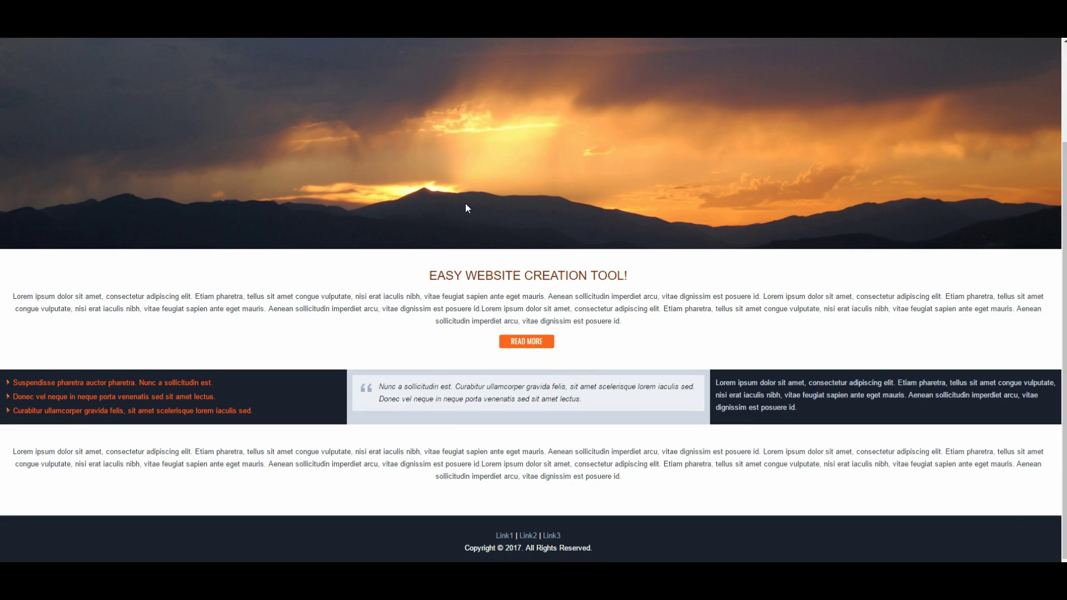
{"action": "left_click", "coordinate": [410, 262]}
{"action": "scroll", "coordinate": [411, 267], "scroll_direction": "up", "scroll_amount": 3}
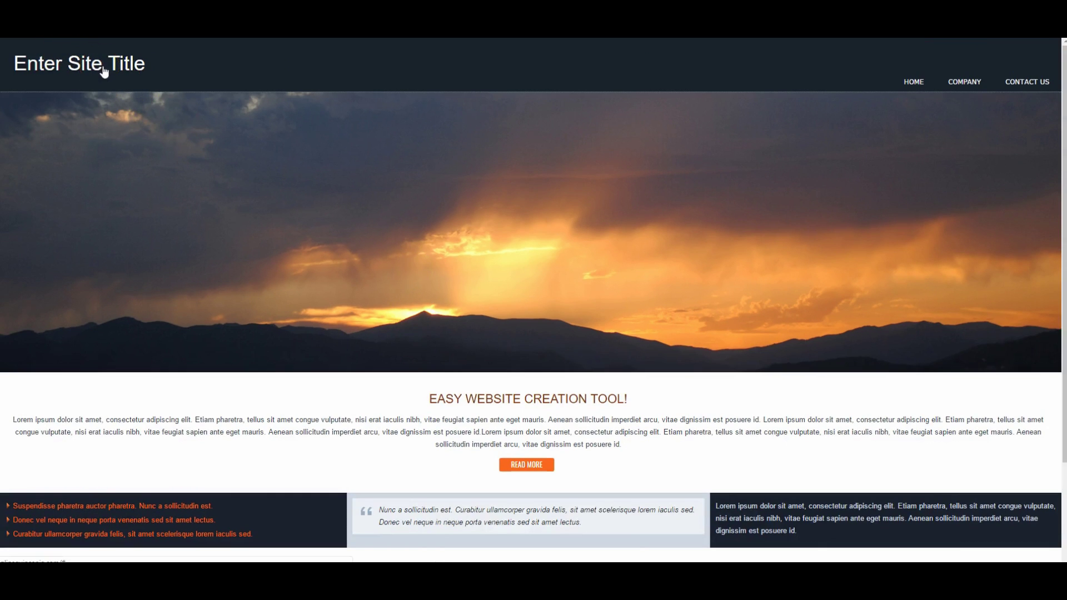
Examine the demo home page's site title, main heading block and three-column section as candidates for editable content.
{"action": "scroll", "coordinate": [103, 71], "scroll_direction": "down", "scroll_amount": 3}
{"action": "left_click", "coordinate": [442, 286]}
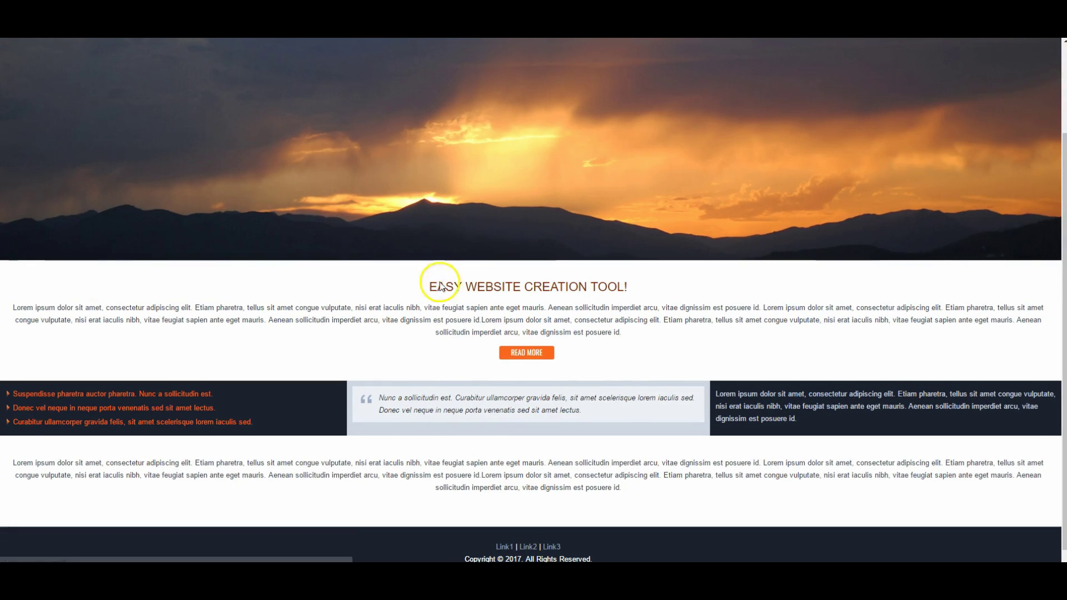
{"action": "scroll", "coordinate": [148, 107], "scroll_direction": "up", "scroll_amount": 3}
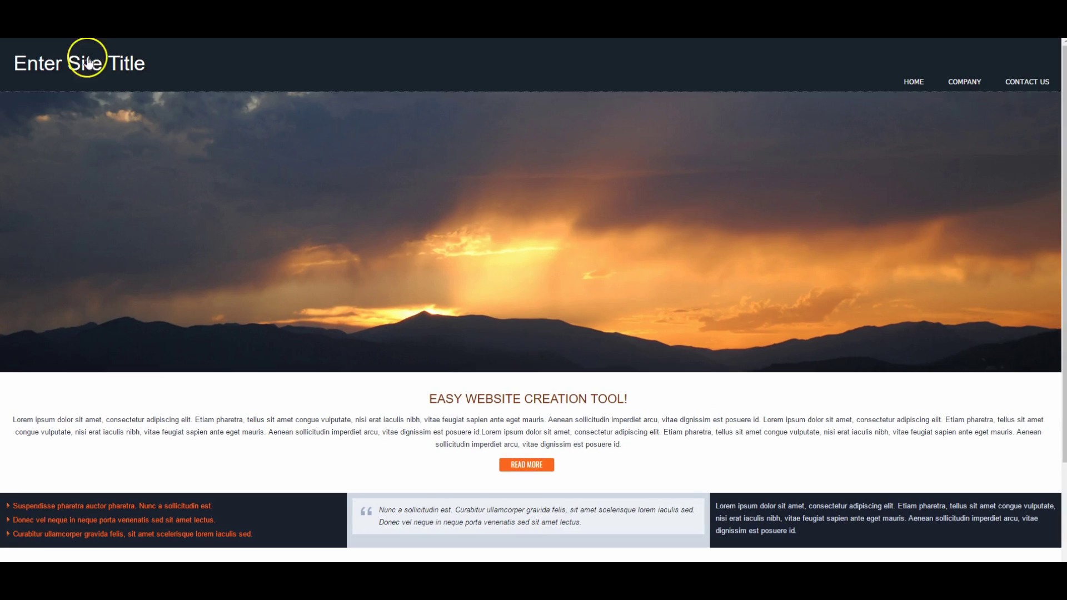
{"action": "scroll", "coordinate": [476, 317], "scroll_direction": "down", "scroll_amount": 3}
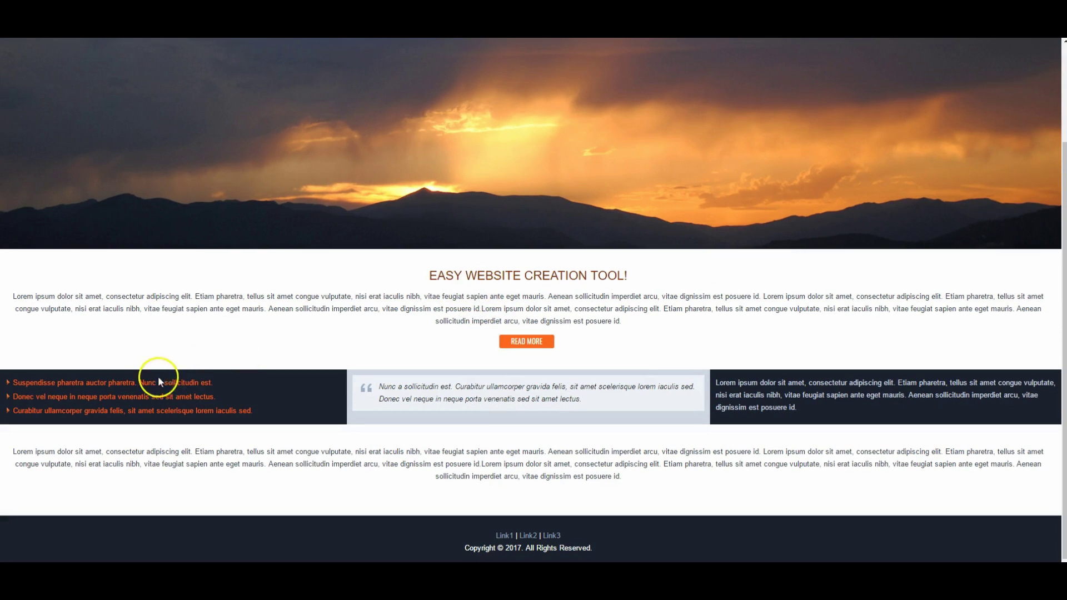
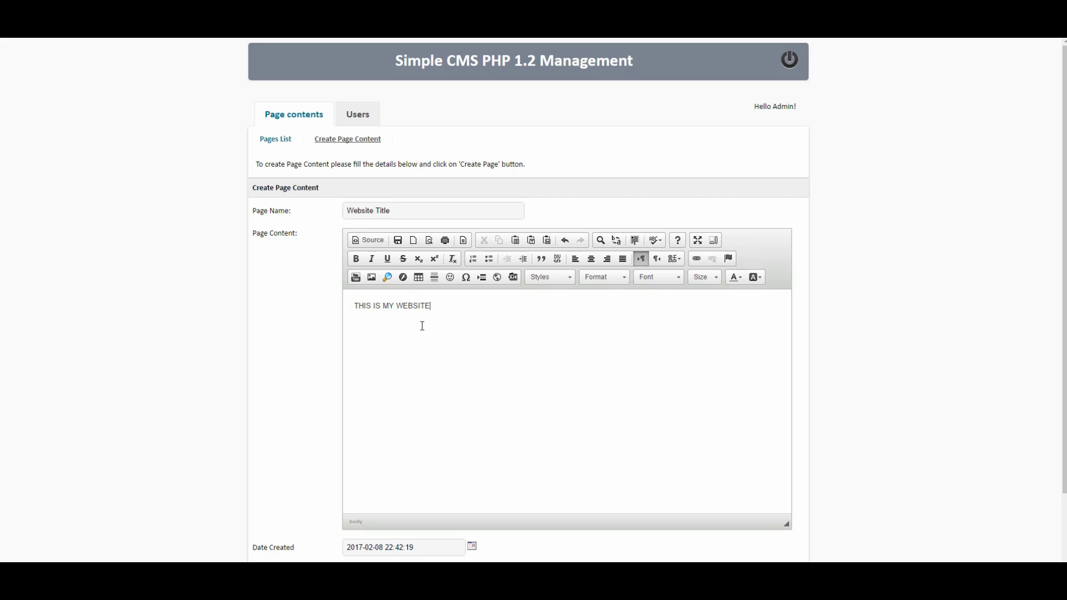
Create the page content named Website Title with the text THIS IS MY WEBSITE and highlight its name in the pages list.
{"action": "scroll", "coordinate": [434, 266], "scroll_direction": "down", "scroll_amount": 3}
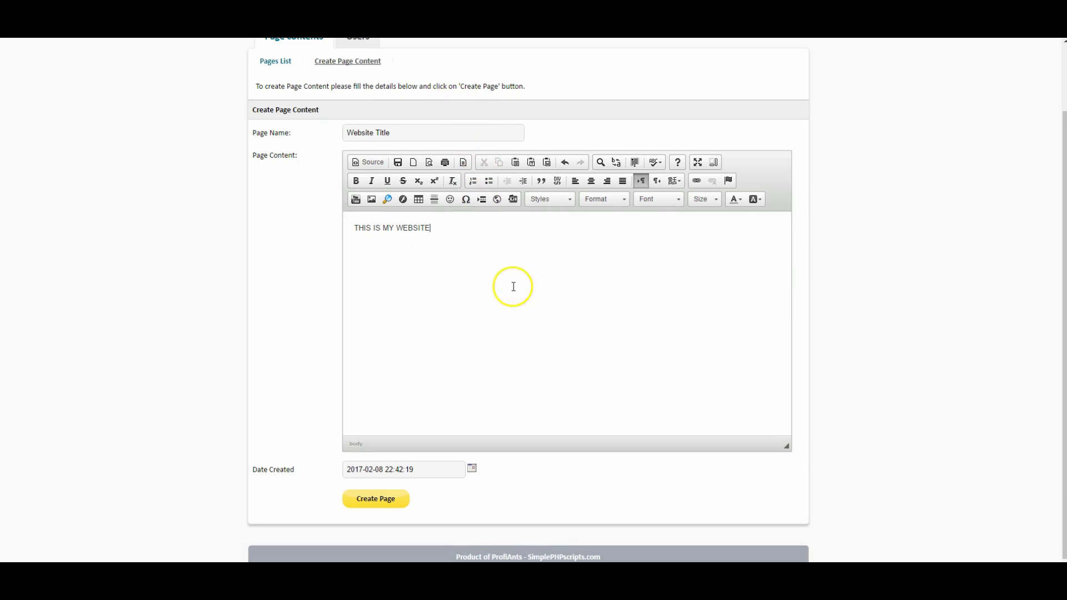
{"action": "left_click", "coordinate": [376, 499]}
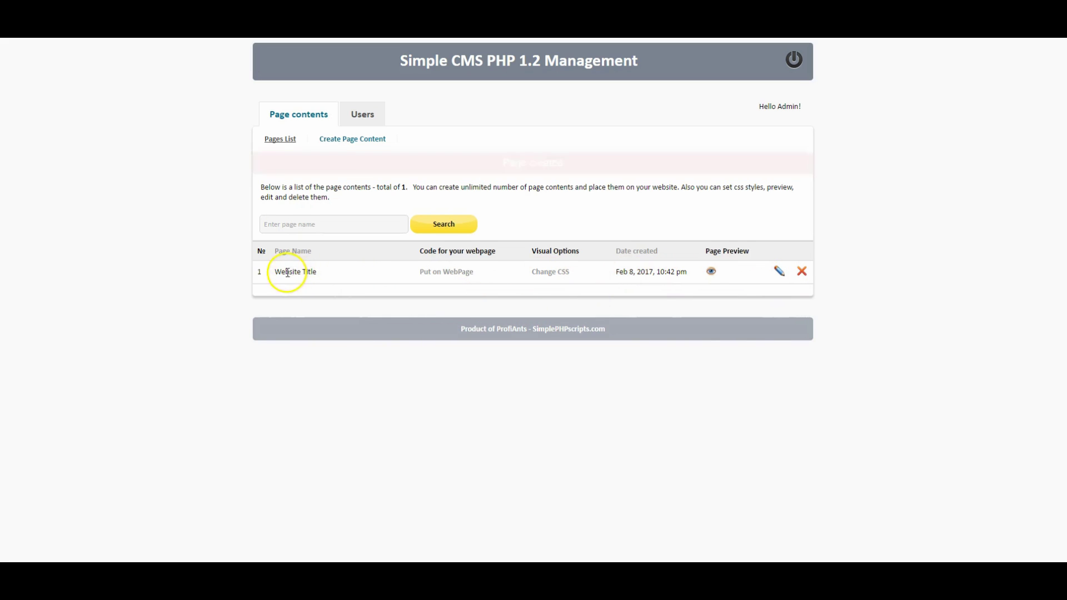
{"action": "left_click_drag", "start_coordinate": [275, 249], "coordinate": [323, 245]}
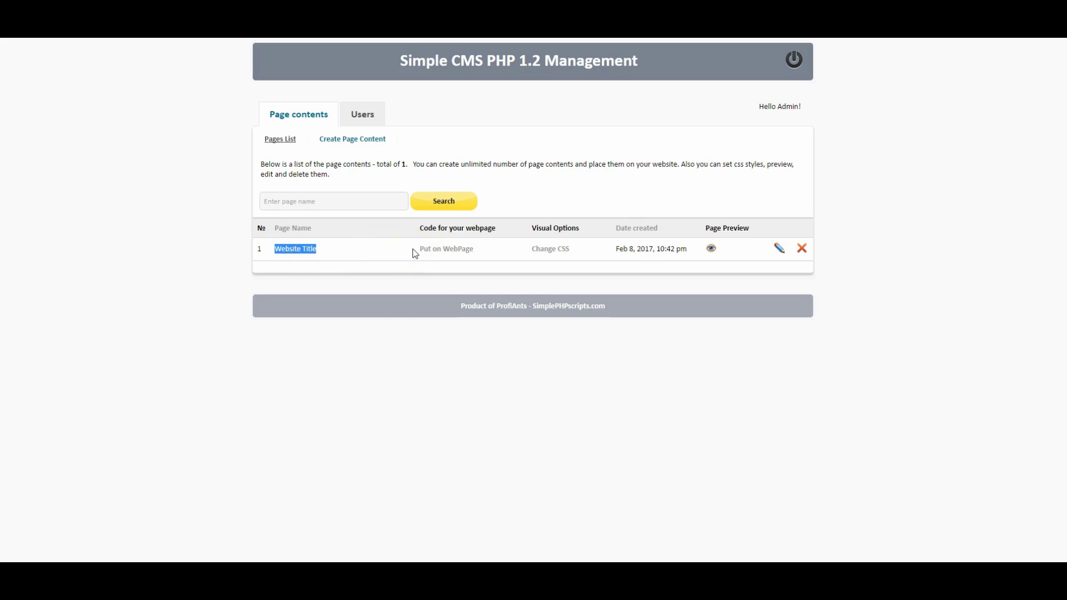
Start another page content entry and name it HM-FirstBlock.
{"action": "left_click", "coordinate": [351, 143]}
{"action": "left_click", "coordinate": [360, 212]}
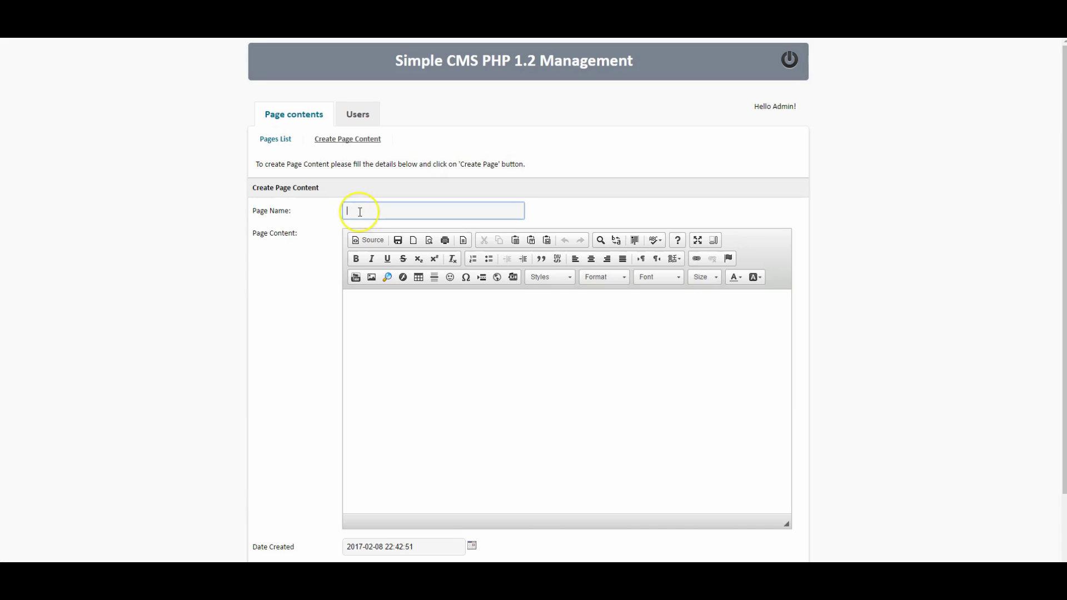
{"action": "type", "text": "HM-"}
{"action": "type", "text": "First"}
{"action": "type", "text": "-"}
{"action": "left_click", "coordinate": [445, 320]}
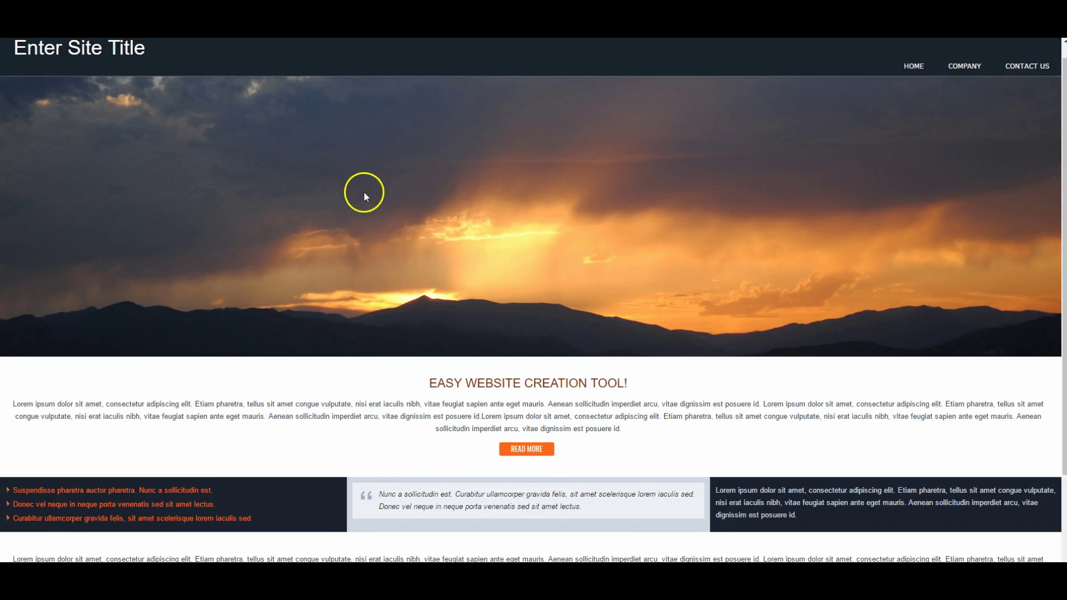
Copy the EASY WEBSITE CREATION TOOL! heading and its paragraph from the demo home page into the HM-FirstBlock content, and create the page.
{"action": "scroll", "coordinate": [181, 325], "scroll_direction": "down", "scroll_amount": 2}
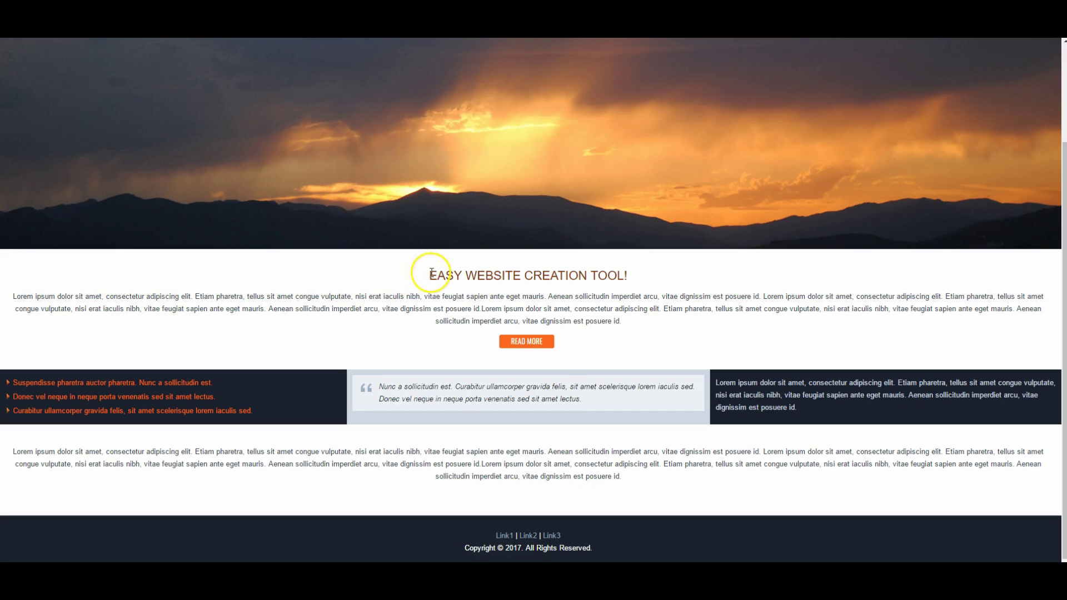
{"action": "left_click_drag", "start_coordinate": [425, 275], "coordinate": [628, 323]}
{"action": "key", "text": "ctrl+c"}
{"action": "left_click", "coordinate": [350, 303]}
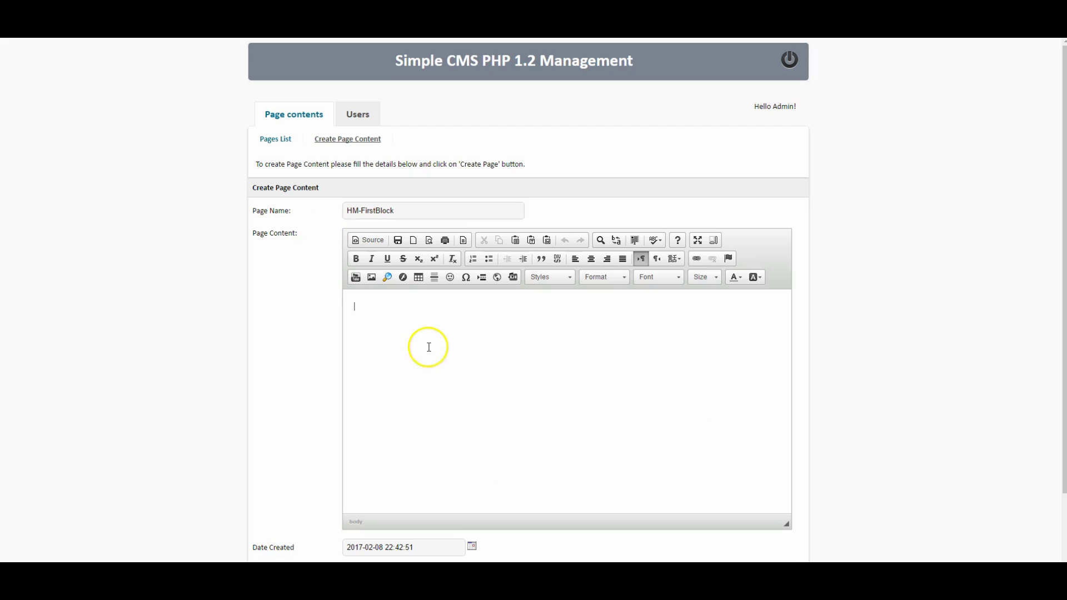
{"action": "key", "text": "ctrl+v"}
{"action": "scroll", "coordinate": [455, 338], "scroll_direction": "down", "scroll_amount": 2}
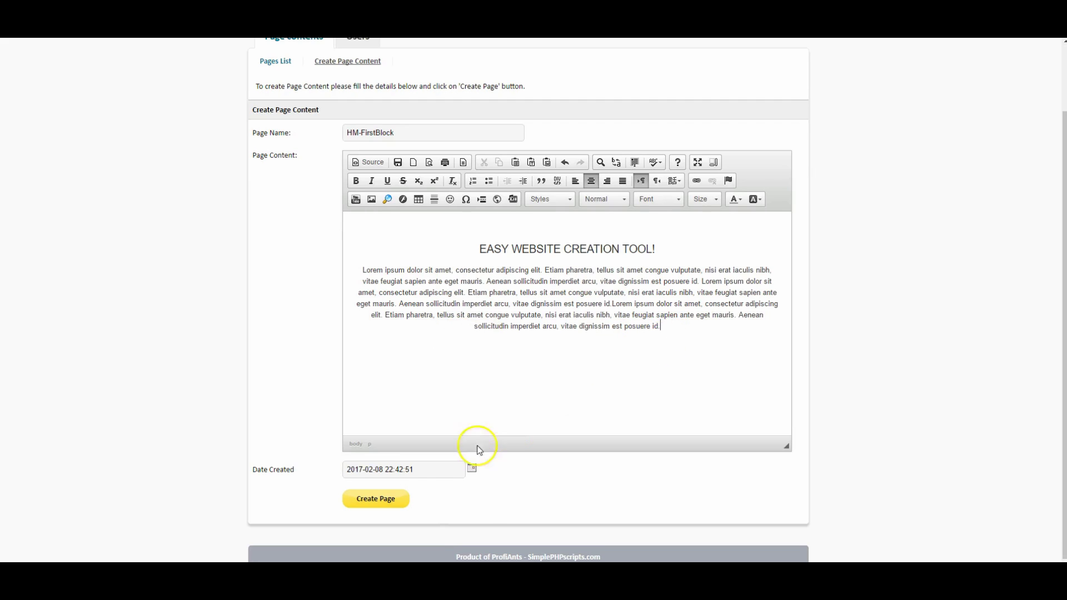
{"action": "left_click", "coordinate": [380, 498]}
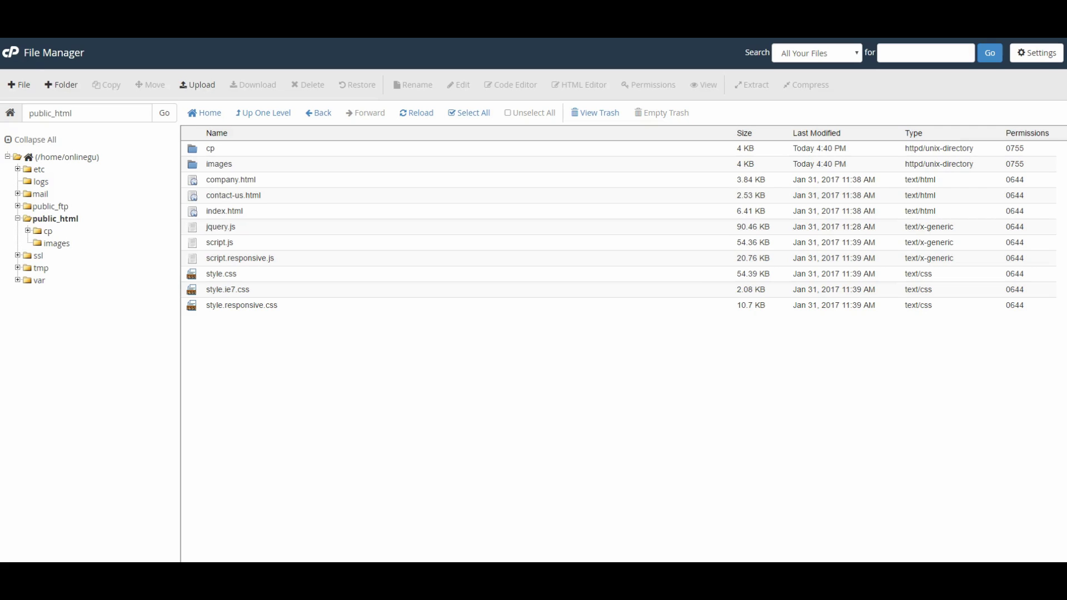
Rename index.html in the public_html folder to index.php.
{"action": "left_click", "coordinate": [234, 212]}
{"action": "left_click", "coordinate": [234, 213]}
{"action": "left_click_drag", "start_coordinate": [228, 213], "coordinate": [250, 213]}
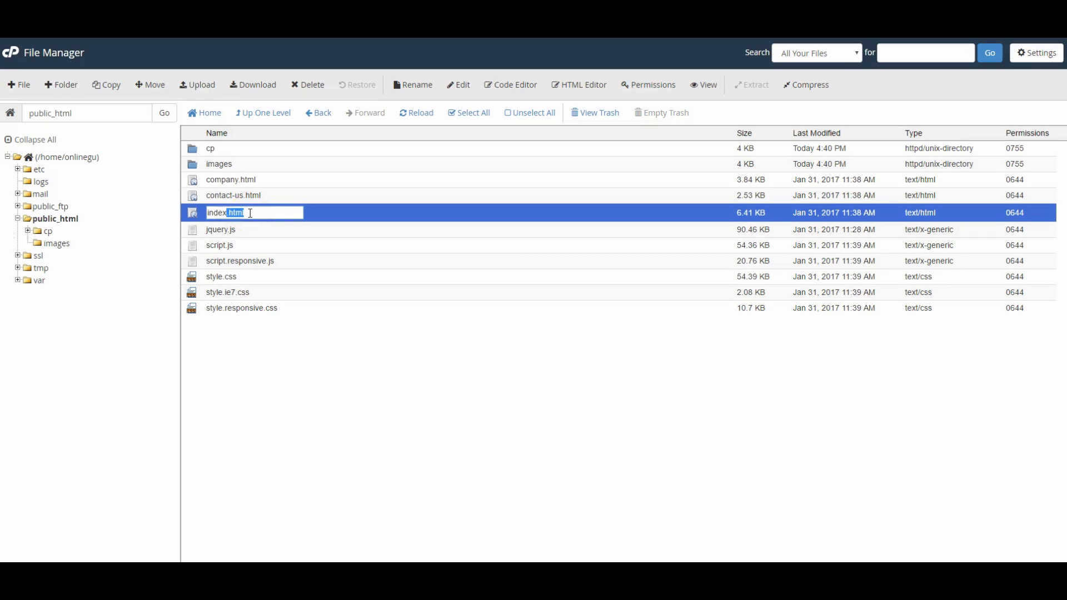
{"action": "key", "text": "BackSpace"}
{"action": "type", "text": "php"}
{"action": "key", "text": "Return"}
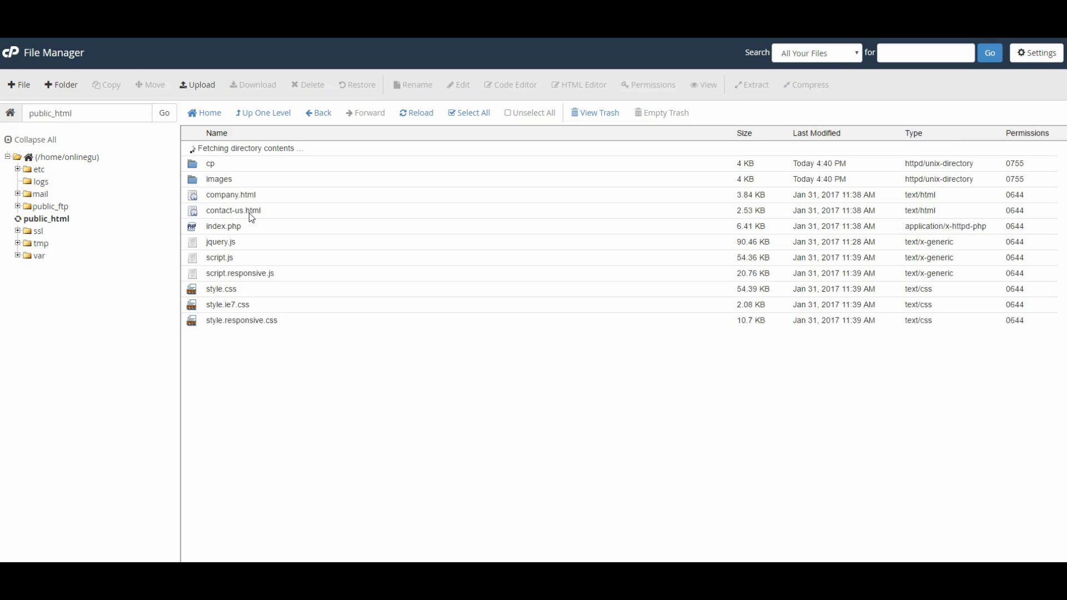
Open index.php in the Code Editor and find the markup for the site title and first content block.
{"action": "left_click", "coordinate": [188, 210]}
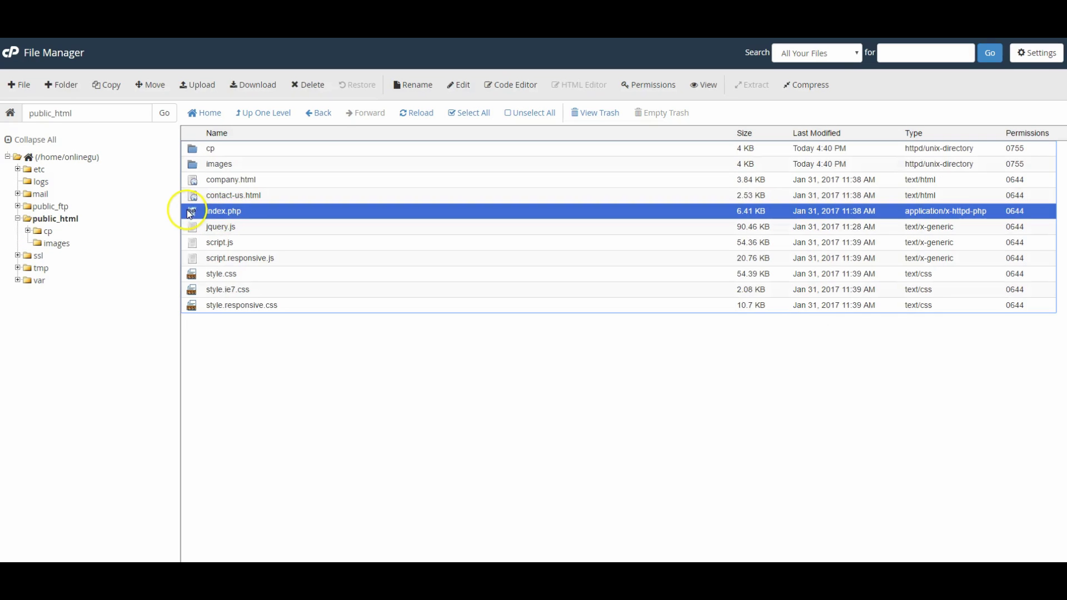
{"action": "left_click", "coordinate": [512, 85]}
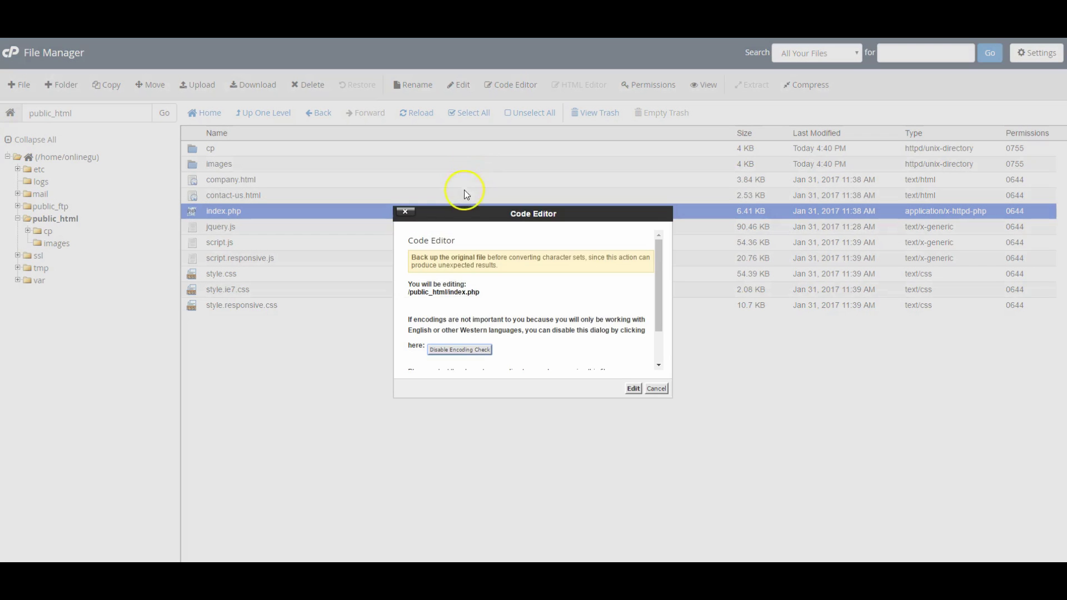
{"action": "left_click", "coordinate": [633, 388]}
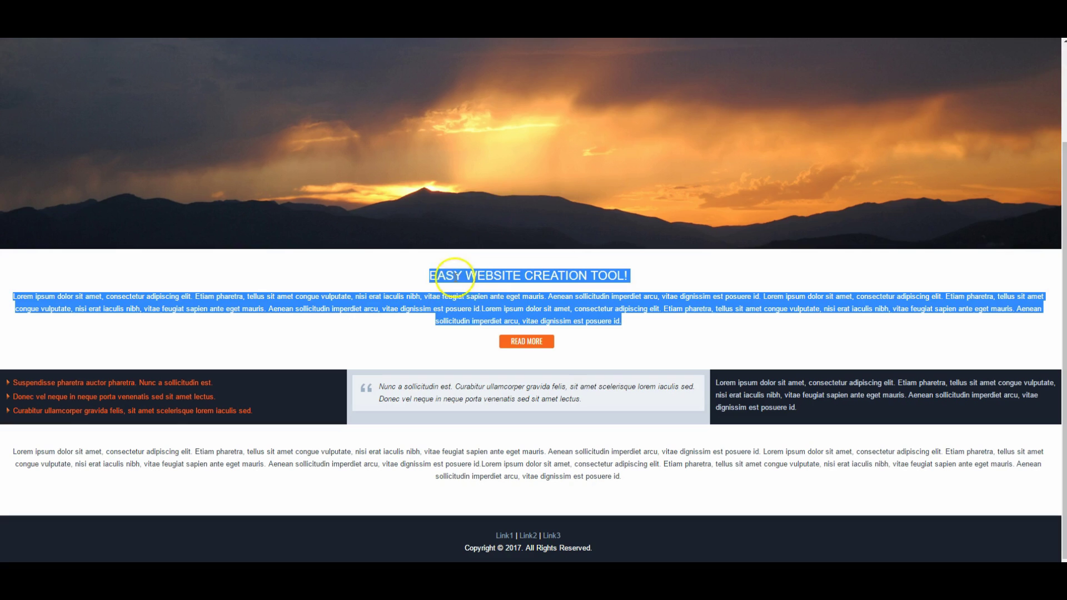
{"action": "scroll", "coordinate": [222, 202], "scroll_direction": "up", "scroll_amount": 3}
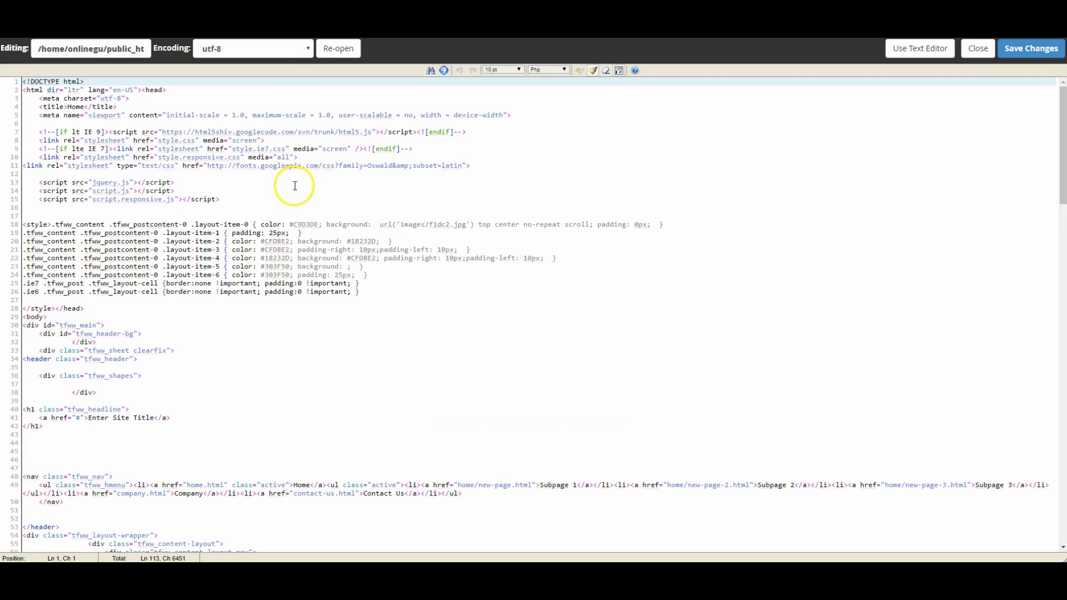
{"action": "scroll", "coordinate": [291, 190], "scroll_direction": "down", "scroll_amount": 3}
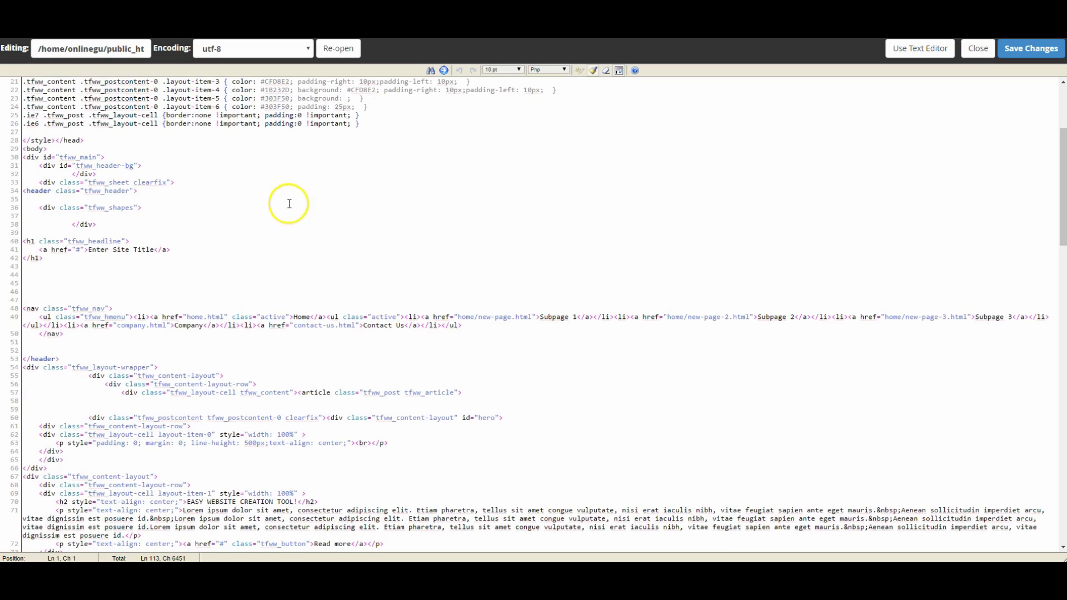
{"action": "scroll", "coordinate": [289, 203], "scroll_direction": "down", "scroll_amount": 4}
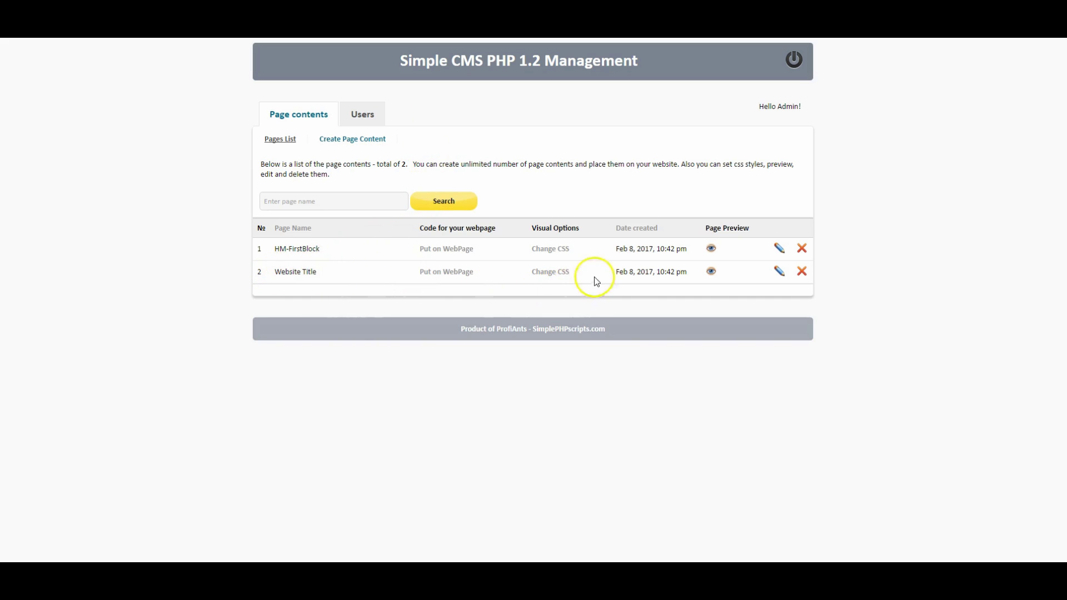
Show the webpage code for the Website Title entry in the CMS and copy its PHP include() line.
{"action": "left_click", "coordinate": [448, 272]}
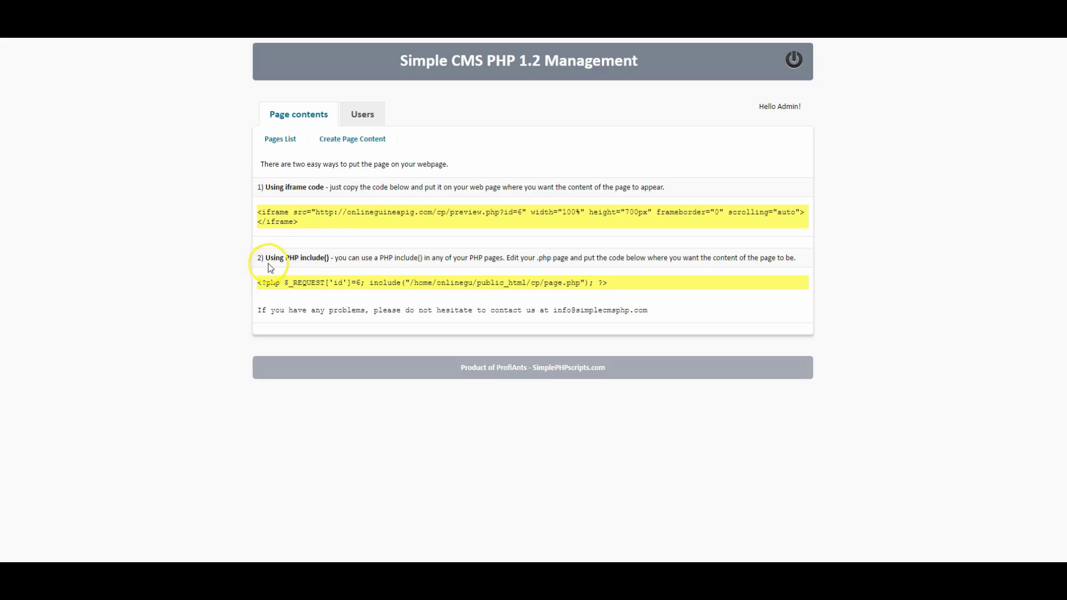
{"action": "left_click", "coordinate": [297, 221]}
{"action": "left_click_drag", "start_coordinate": [285, 283], "coordinate": [612, 283]}
{"action": "key", "text": "ctrl+c"}
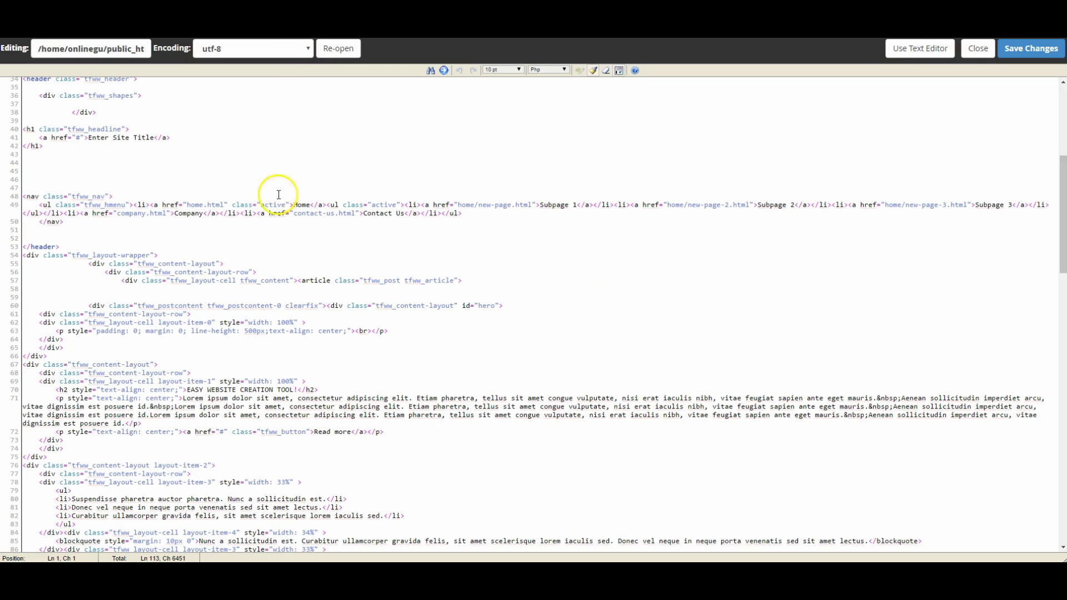
Replace the Enter Site Title text in index.php with the copied PHP include for id 6 and save the file.
{"action": "left_click_drag", "start_coordinate": [89, 139], "coordinate": [155, 137]}
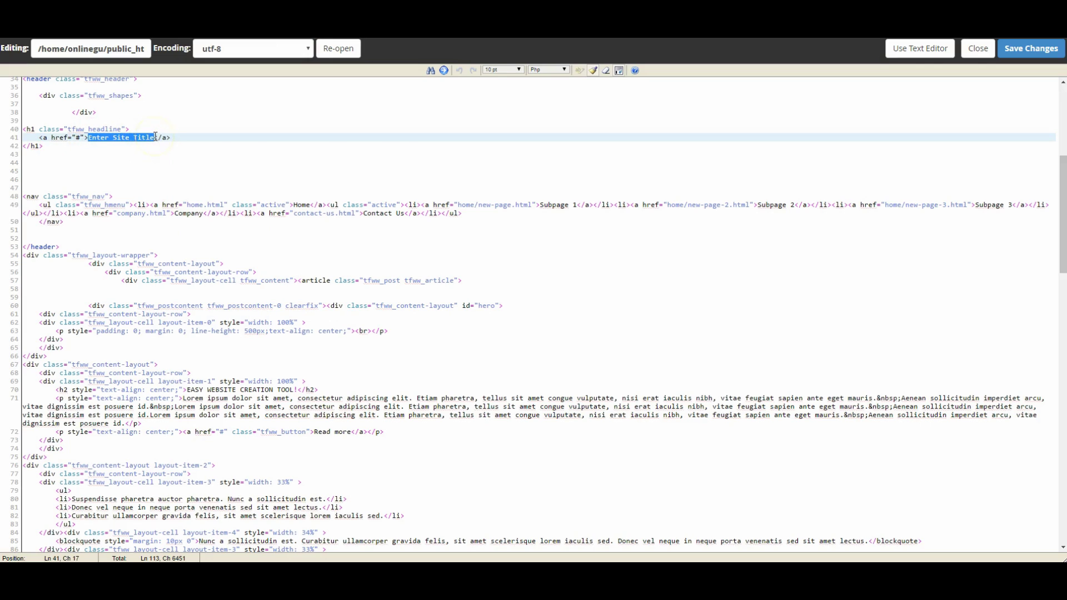
{"action": "key", "text": "ctrl+v"}
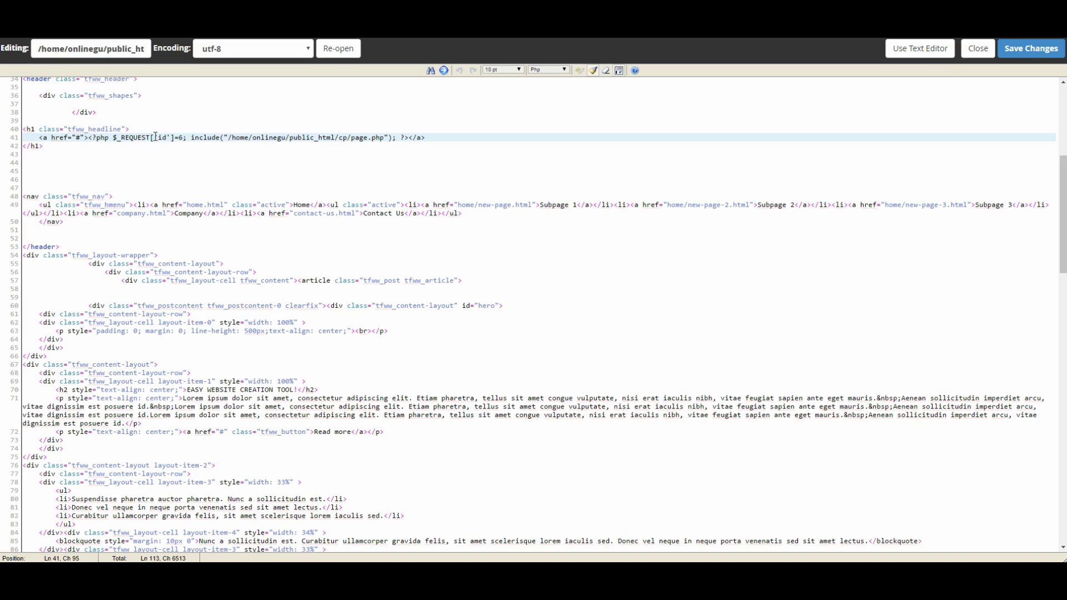
{"action": "left_click", "coordinate": [1029, 48]}
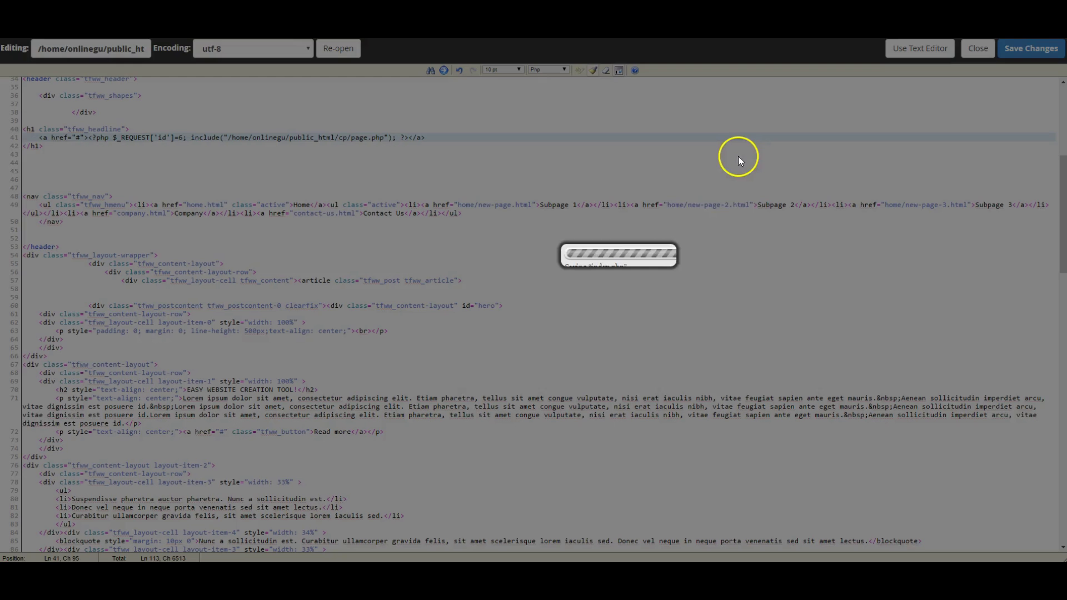
Return to the CMS pages list and view the demo site's home page again.
{"action": "key", "text": "ctrl+Tab"}
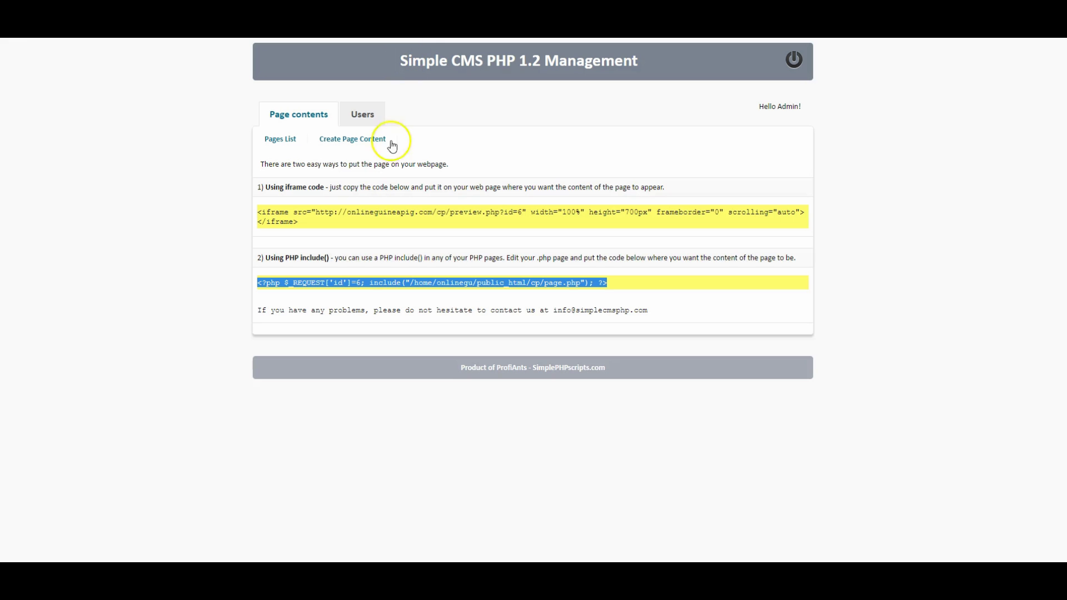
{"action": "triple_click", "coordinate": [287, 122]}
{"action": "left_click", "coordinate": [286, 140]}
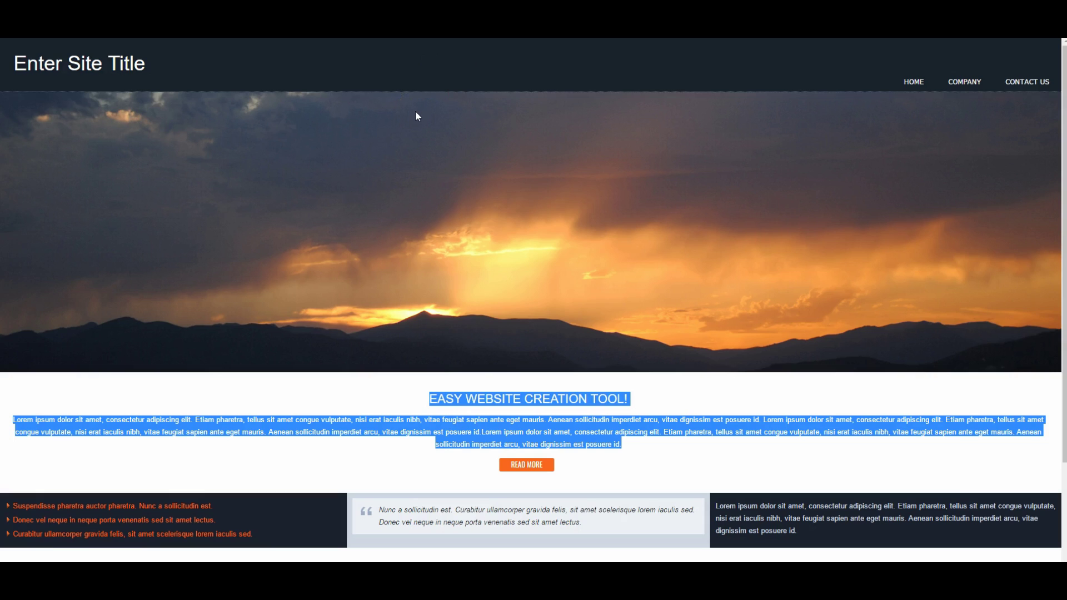
{"action": "left_click", "coordinate": [416, 115]}
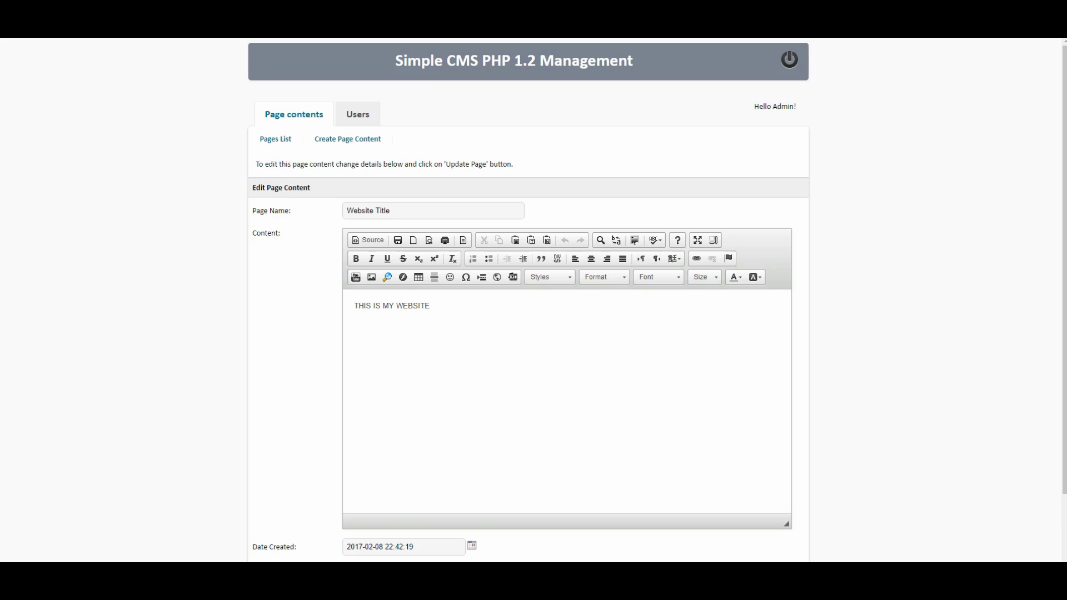
Open HM-FirstBlock for editing from the pages list and add the line EXTRA TITLE below its paragraph.
{"action": "triple_click", "coordinate": [286, 117]}
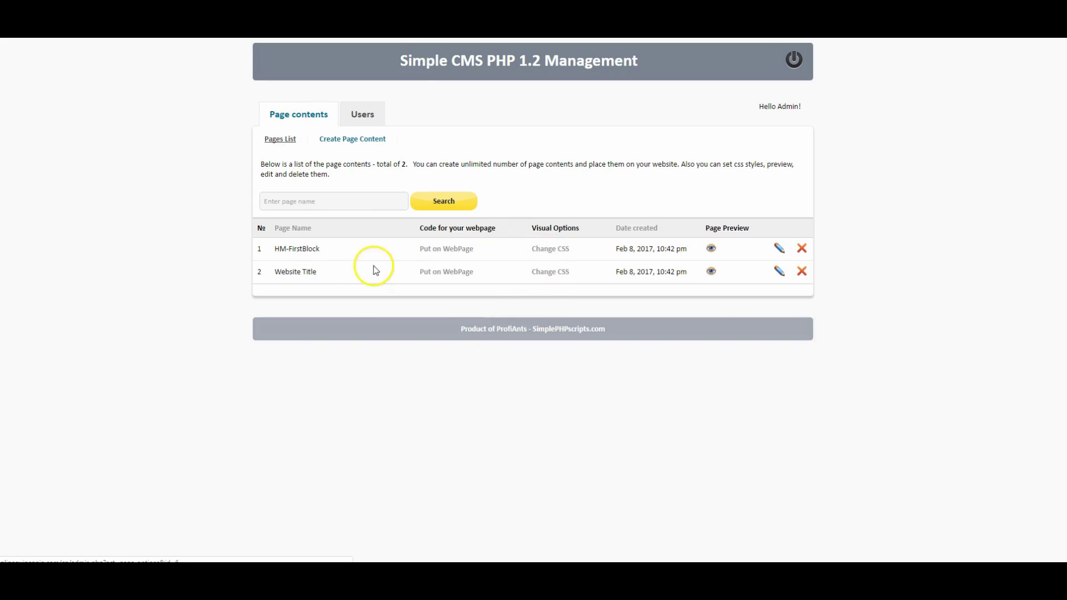
{"action": "left_click", "coordinate": [780, 249]}
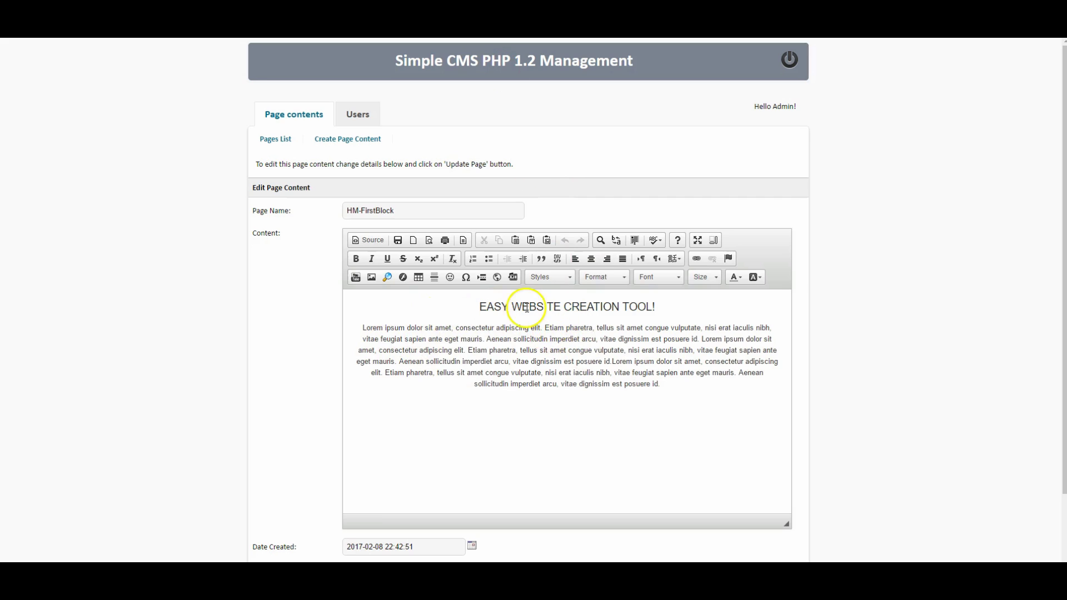
{"action": "left_click", "coordinate": [663, 384]}
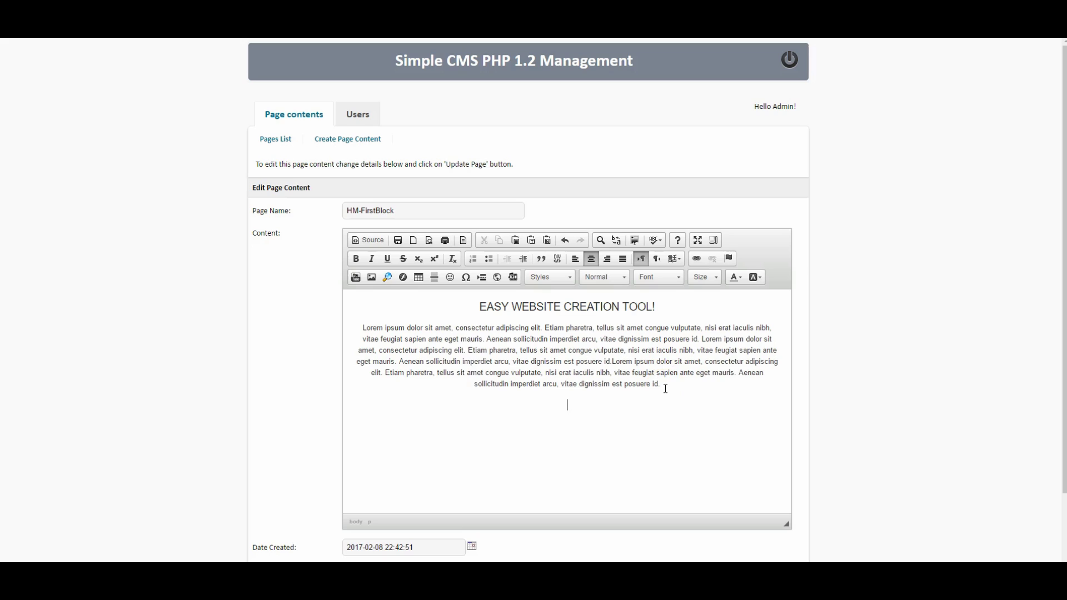
{"action": "type", "text": "EXTRA TITLE"}
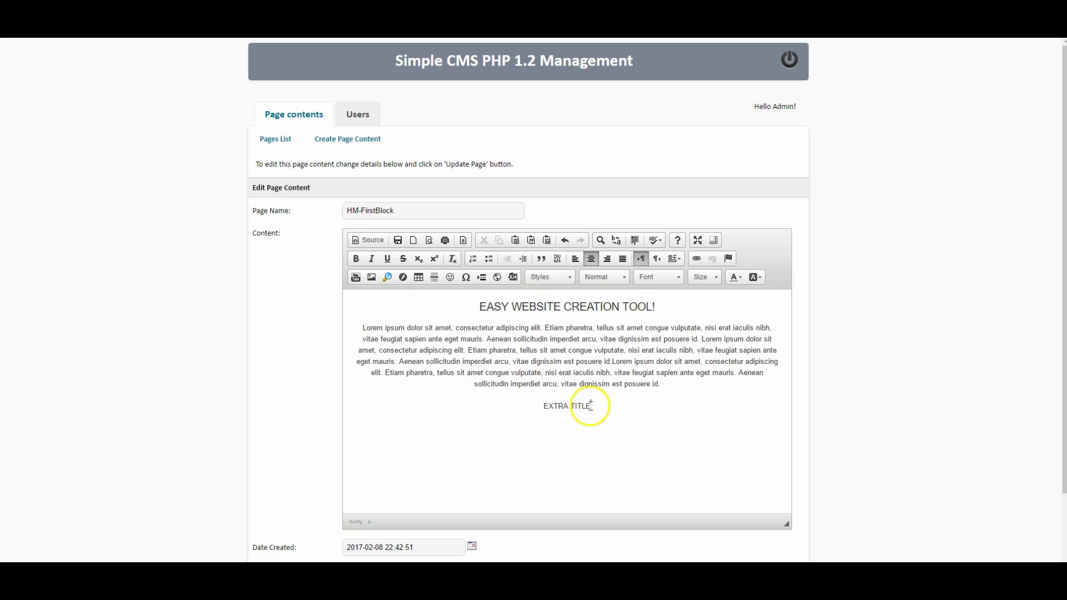
Format the EXTRA TITLE line in the HM-FirstBlock content as Heading 1.
{"action": "left_click_drag", "start_coordinate": [588, 405], "coordinate": [544, 406]}
{"action": "left_click", "coordinate": [543, 406]}
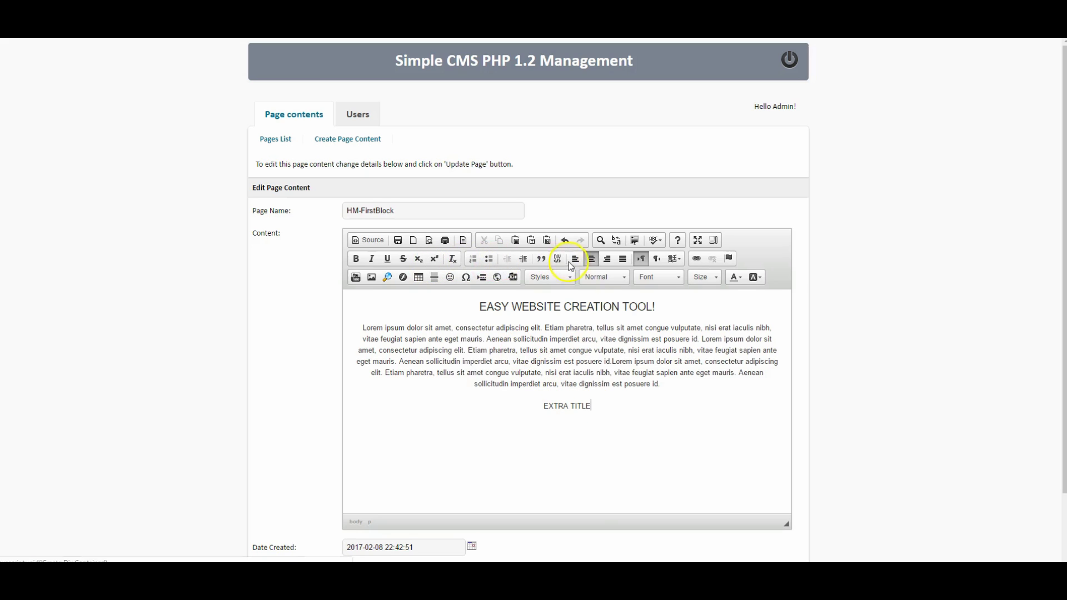
{"action": "left_click", "coordinate": [678, 282]}
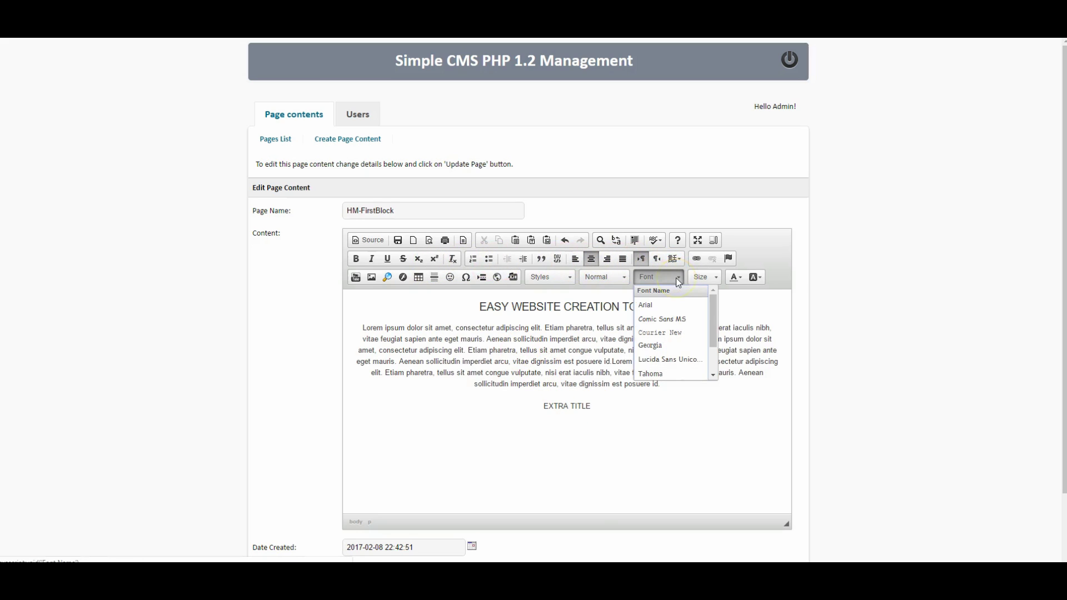
{"action": "left_click", "coordinate": [611, 276]}
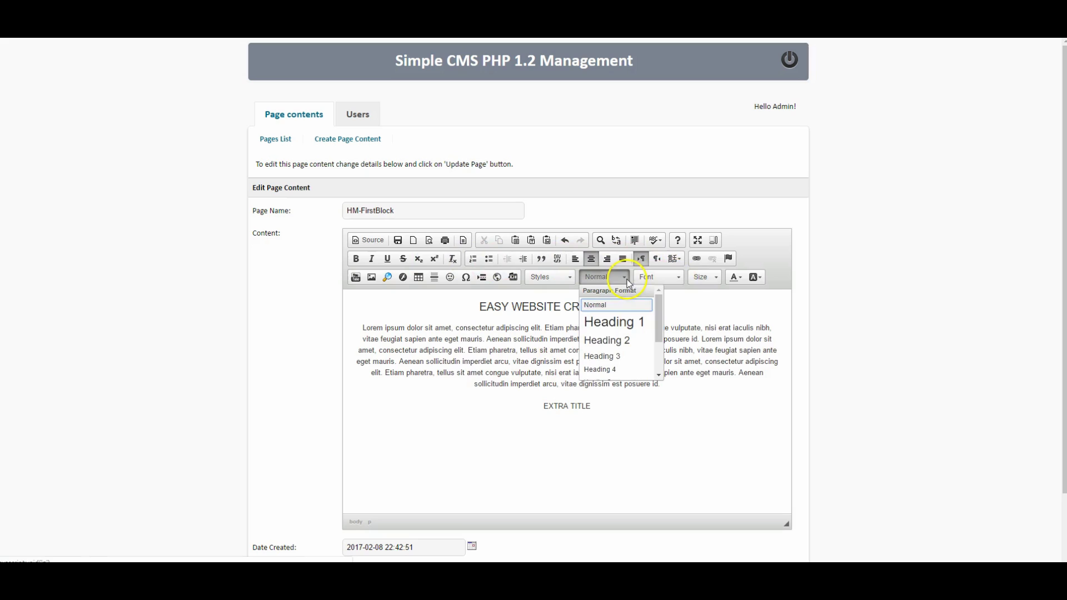
{"action": "left_click", "coordinate": [607, 324]}
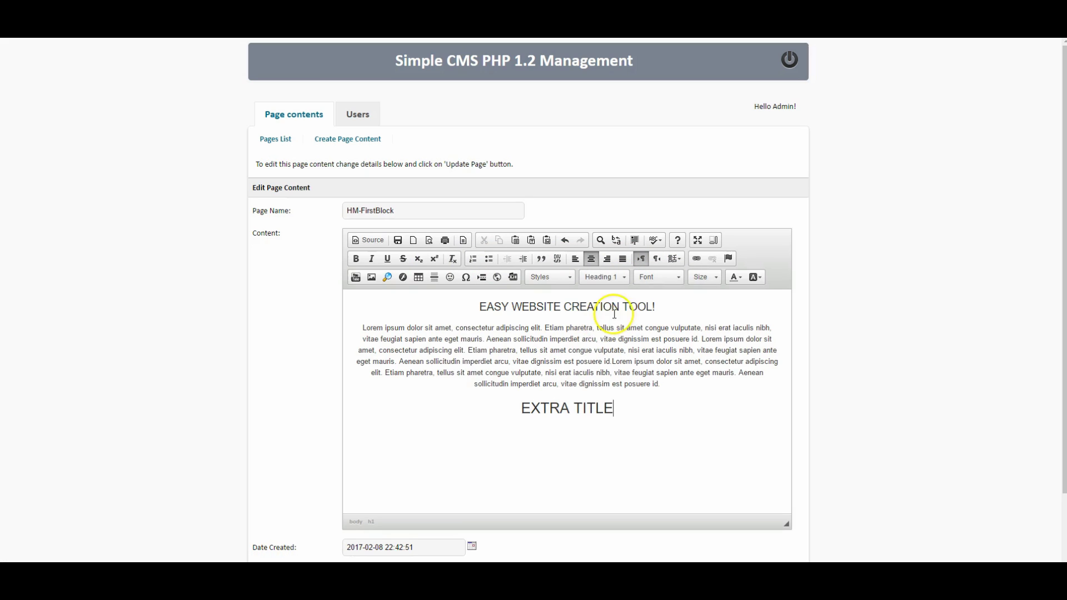
Set the font of the EXTRA TITLE heading to Comic Sans MS.
{"action": "left_click", "coordinate": [675, 277]}
{"action": "left_click", "coordinate": [674, 317]}
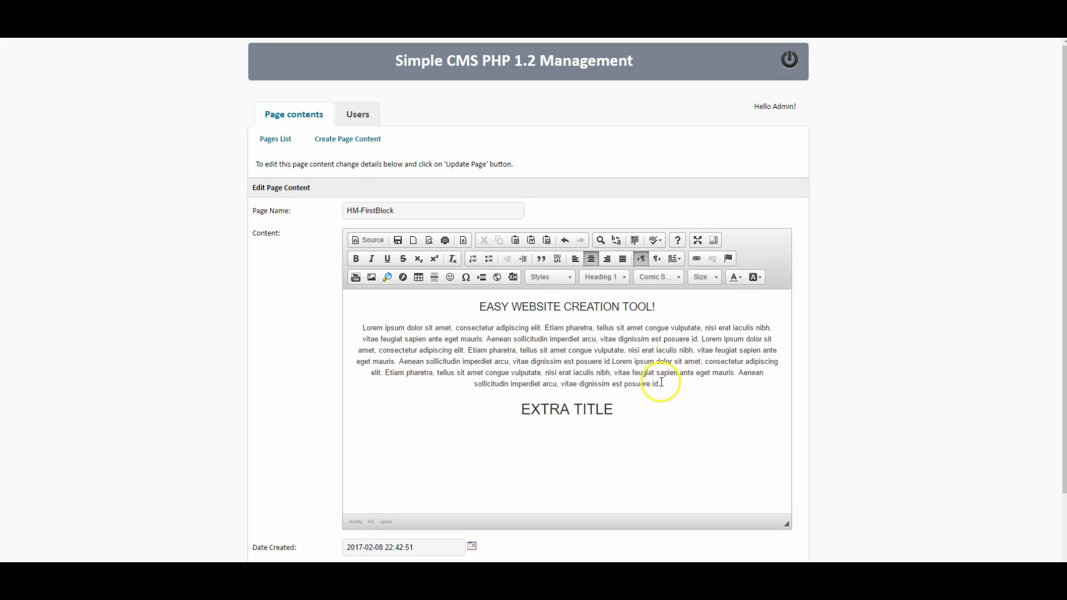
{"action": "left_click_drag", "start_coordinate": [614, 409], "coordinate": [520, 409]}
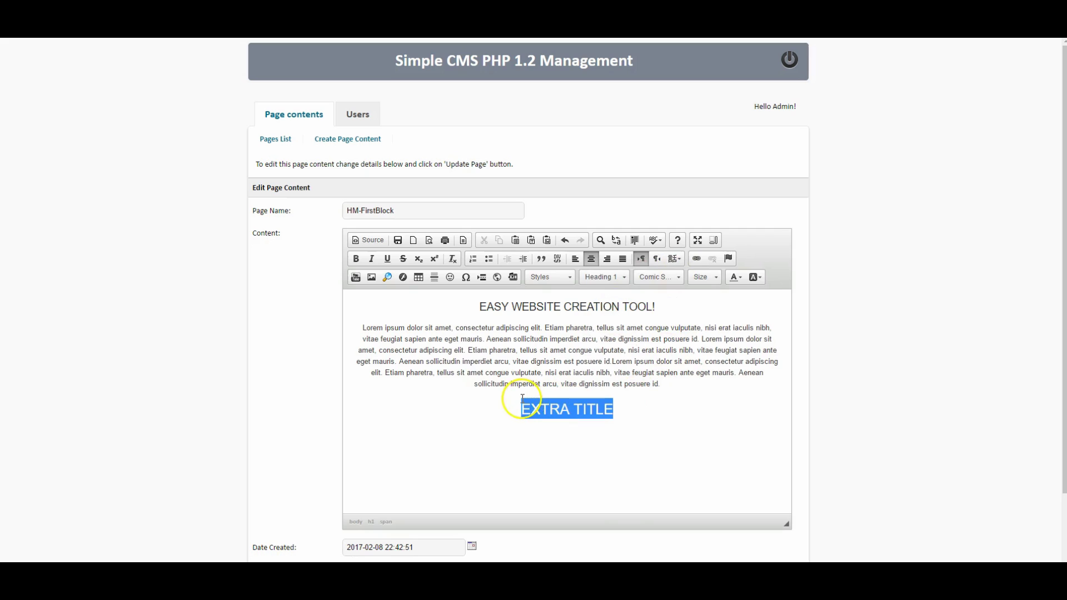
{"action": "left_click", "coordinate": [670, 277]}
{"action": "left_click", "coordinate": [670, 317]}
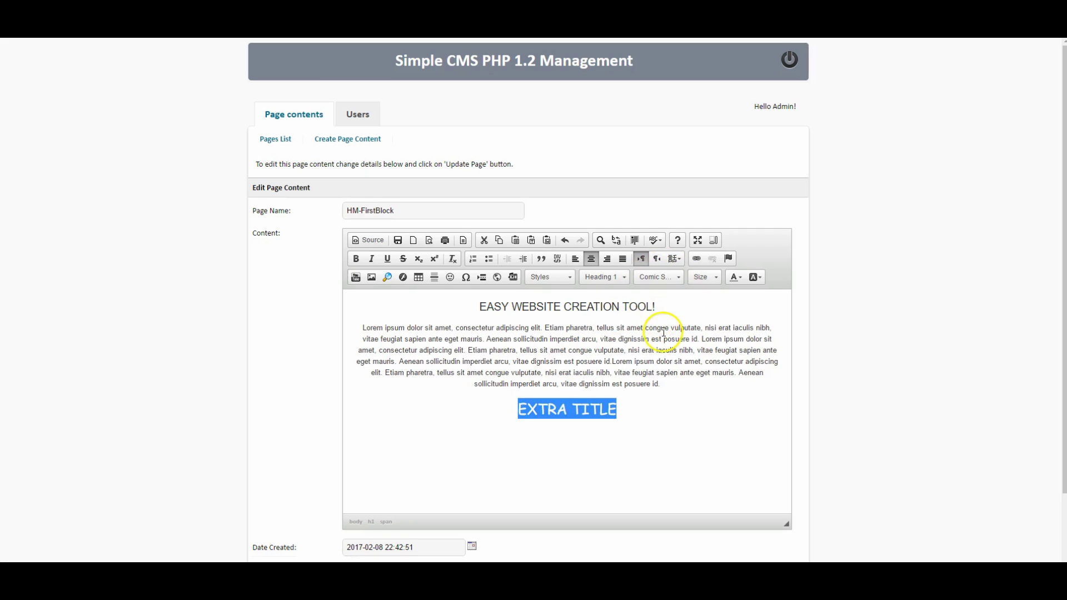
Color the EXTRA TITLE heading red and update the HM-FirstBlock page.
{"action": "scroll", "coordinate": [465, 255], "scroll_direction": "down", "scroll_amount": 2}
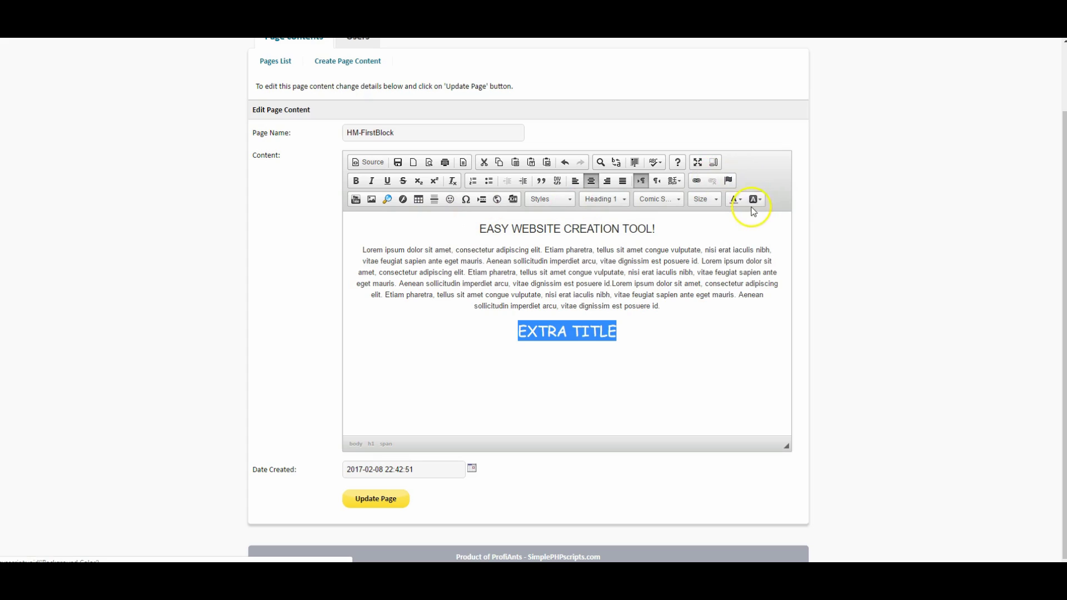
{"action": "left_click", "coordinate": [738, 200]}
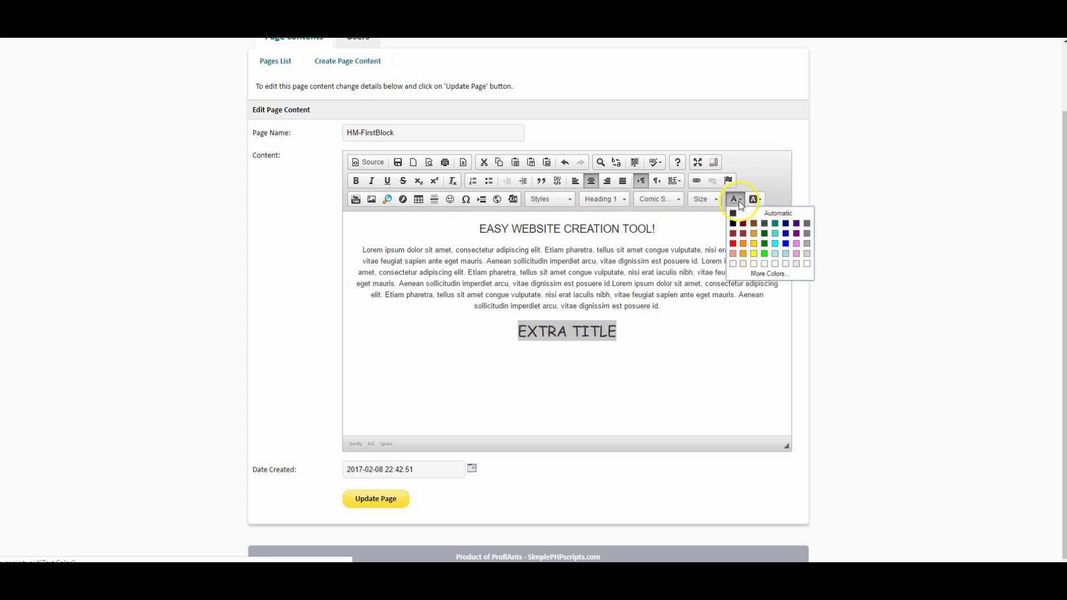
{"action": "left_click", "coordinate": [743, 245]}
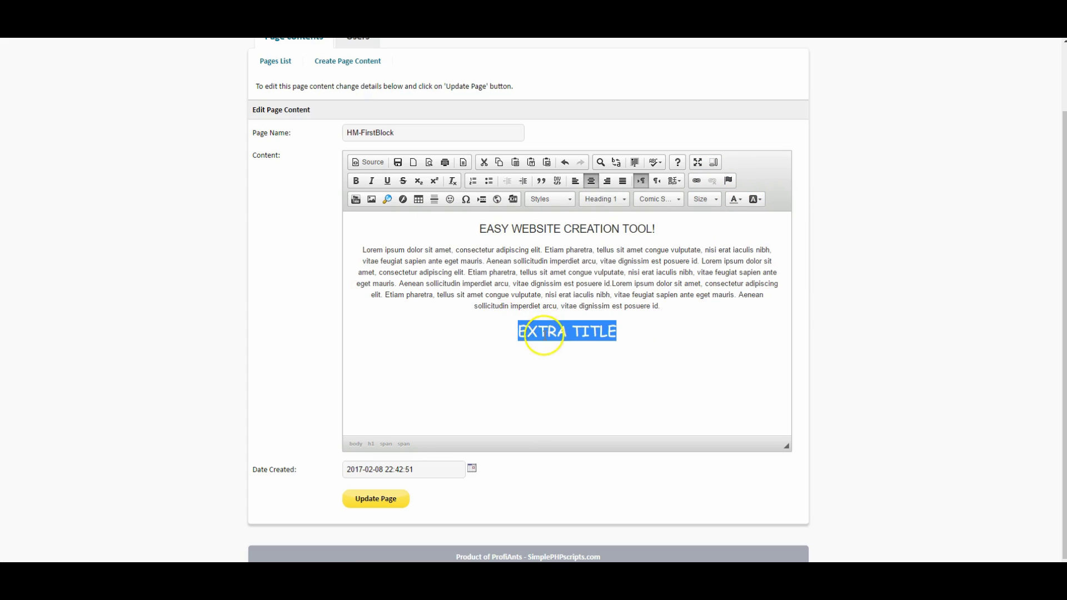
{"action": "left_click", "coordinate": [547, 333]}
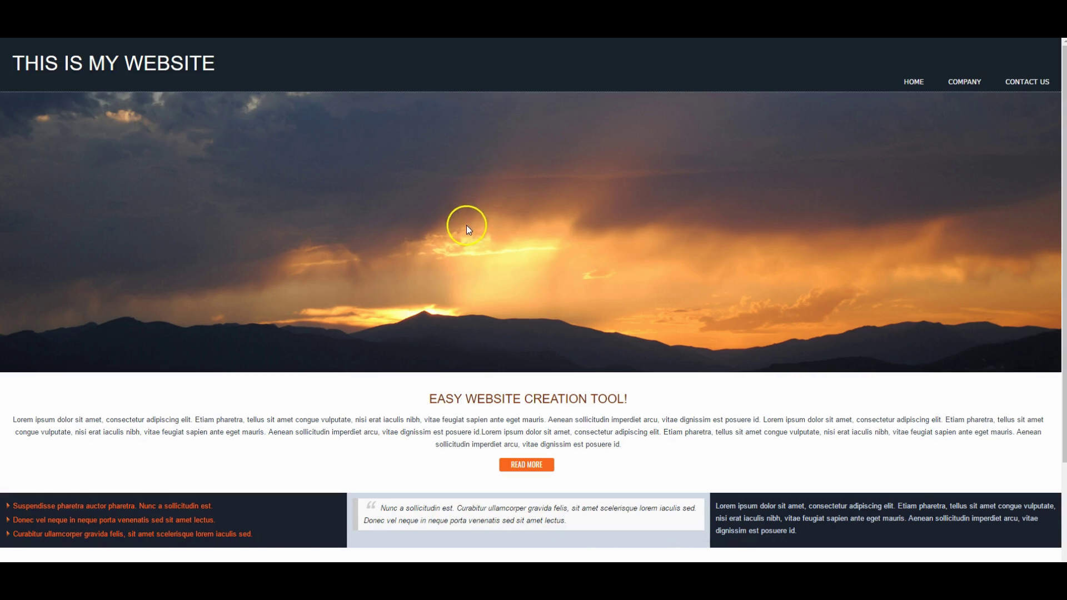
{"action": "scroll", "coordinate": [512, 245], "scroll_direction": "down", "scroll_amount": 2}
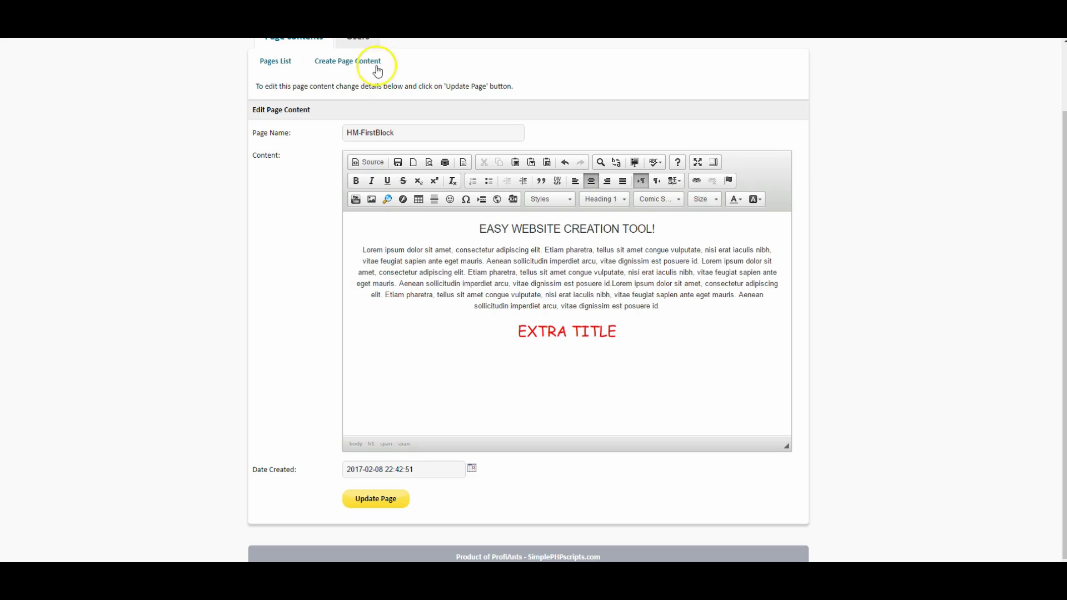
{"action": "left_click", "coordinate": [359, 499]}
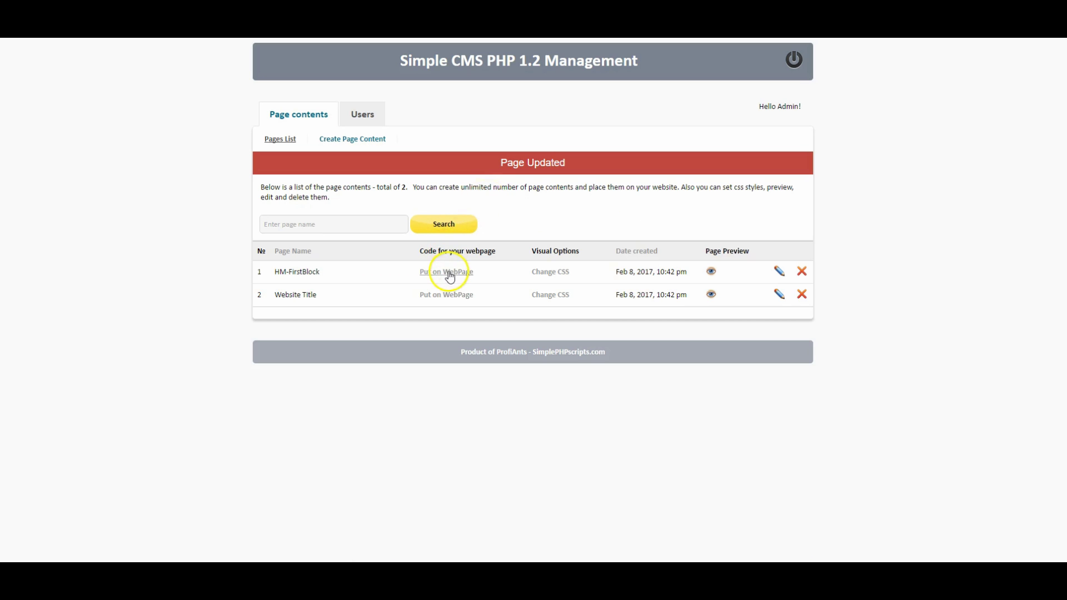
Show the webpage code for the HM-FirstBlock entry and copy its PHP include() line.
{"action": "left_click", "coordinate": [449, 273]}
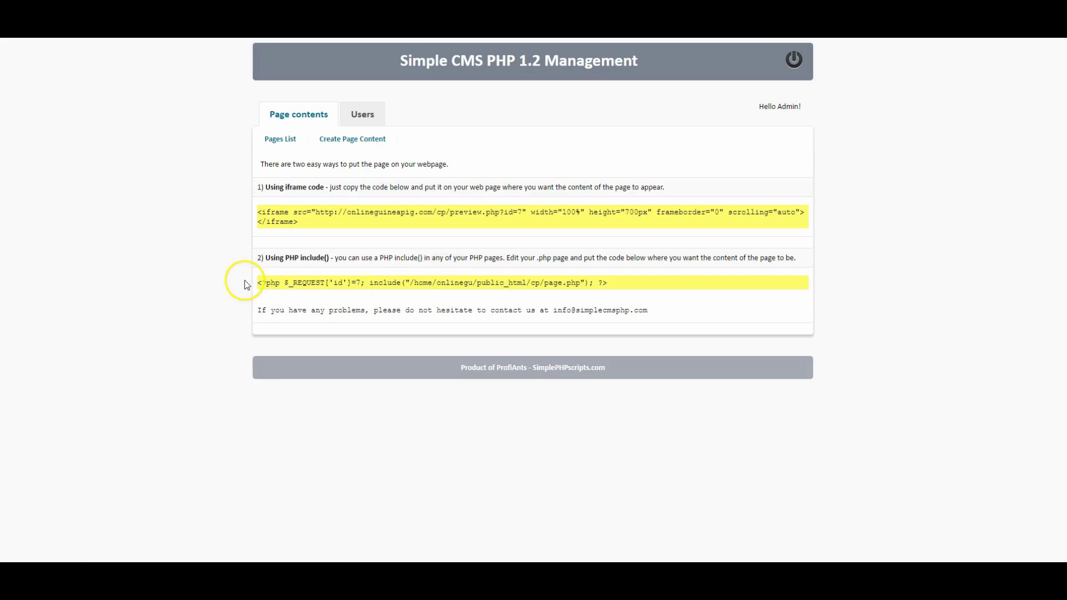
{"action": "left_click_drag", "start_coordinate": [258, 283], "coordinate": [610, 282]}
{"action": "key", "text": "ctrl+c"}
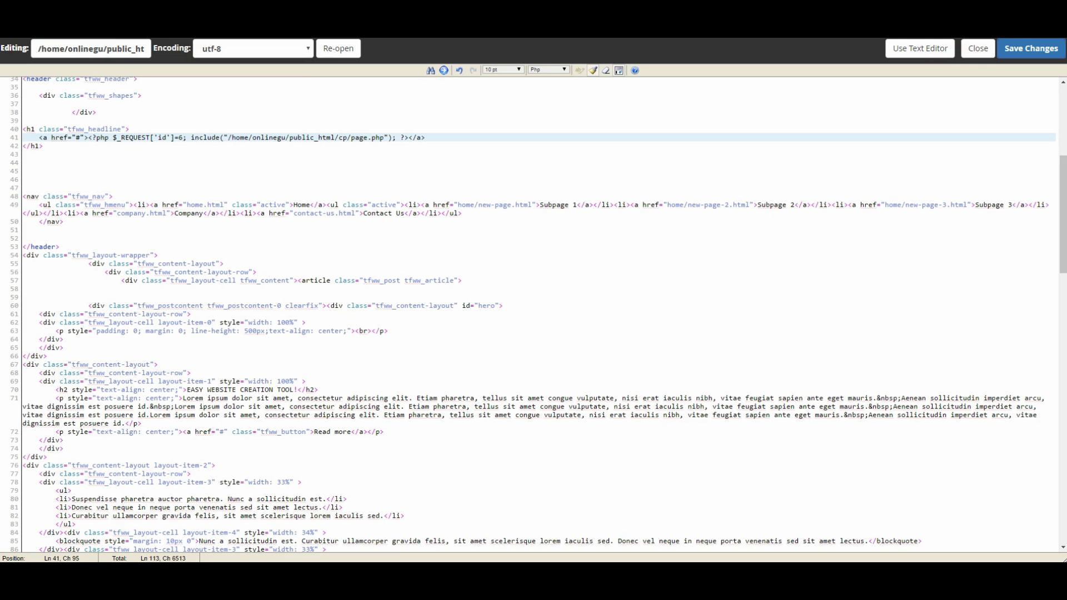
Replace the EASY WEBSITE CREATION TOOL! heading and the paragraph below it in index.php with the copied include for id 7 and save the file.
{"action": "scroll", "coordinate": [323, 206], "scroll_direction": "down", "scroll_amount": 6}
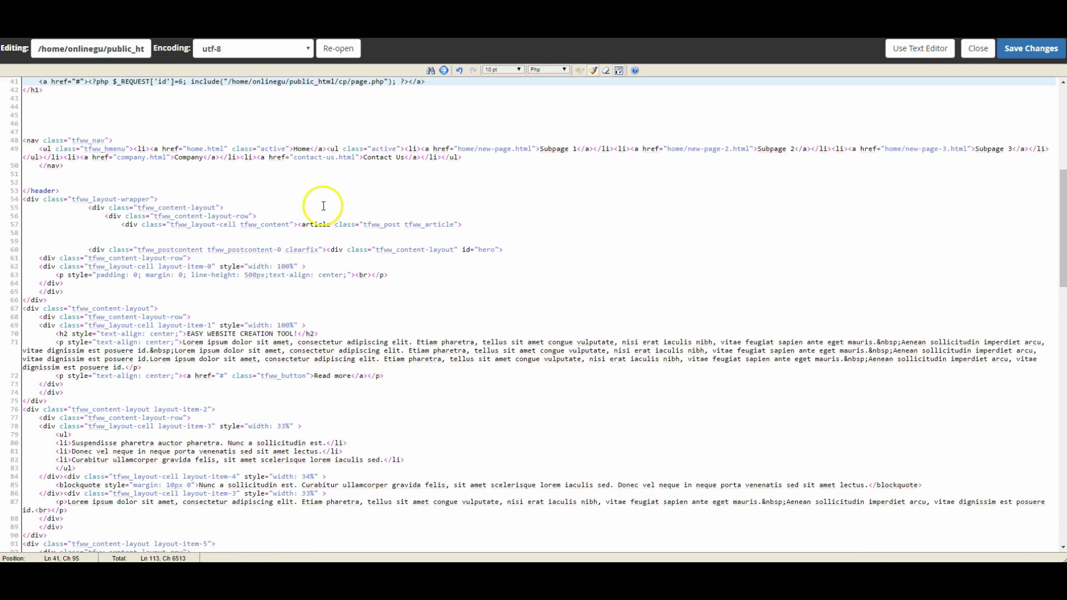
{"action": "left_click_drag", "start_coordinate": [194, 222], "coordinate": [57, 222]}
{"action": "left_click_drag", "start_coordinate": [243, 228], "coordinate": [352, 255]}
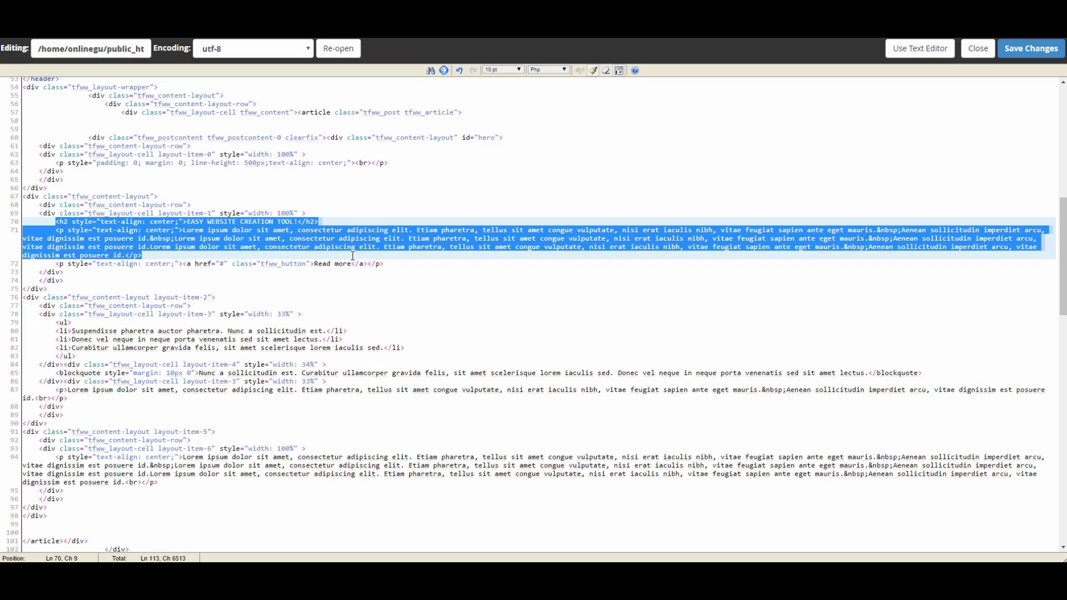
{"action": "key", "text": "ctrl+v"}
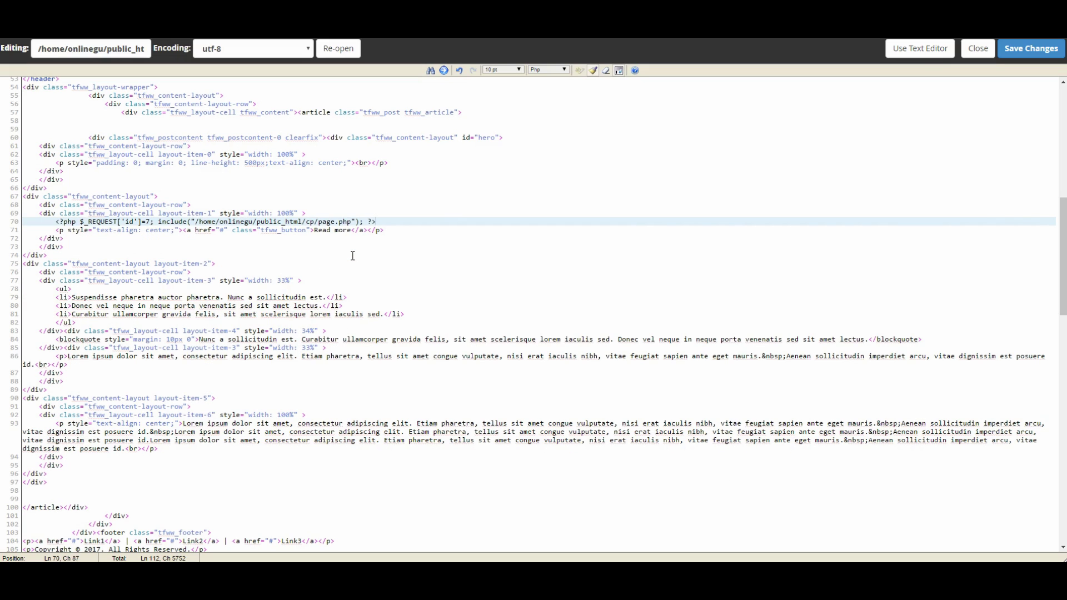
{"action": "left_click", "coordinate": [1029, 48]}
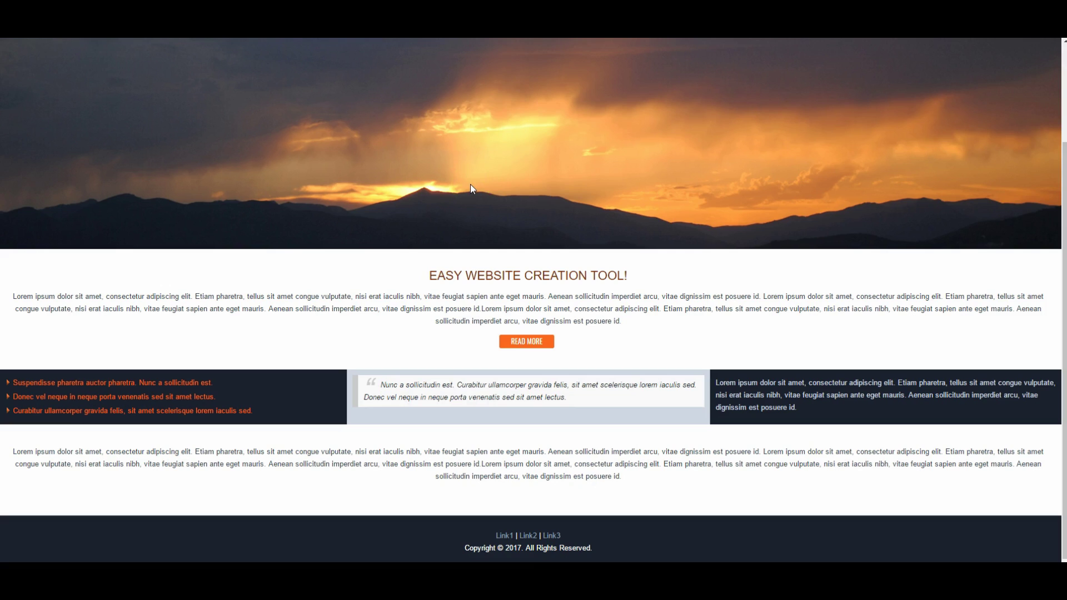
Open HM-FirstBlock for editing from the CMS pages list, make its EASY WEBSITE CREATION TOOL! heading bold and update the page.
{"action": "left_click", "coordinate": [452, 273]}
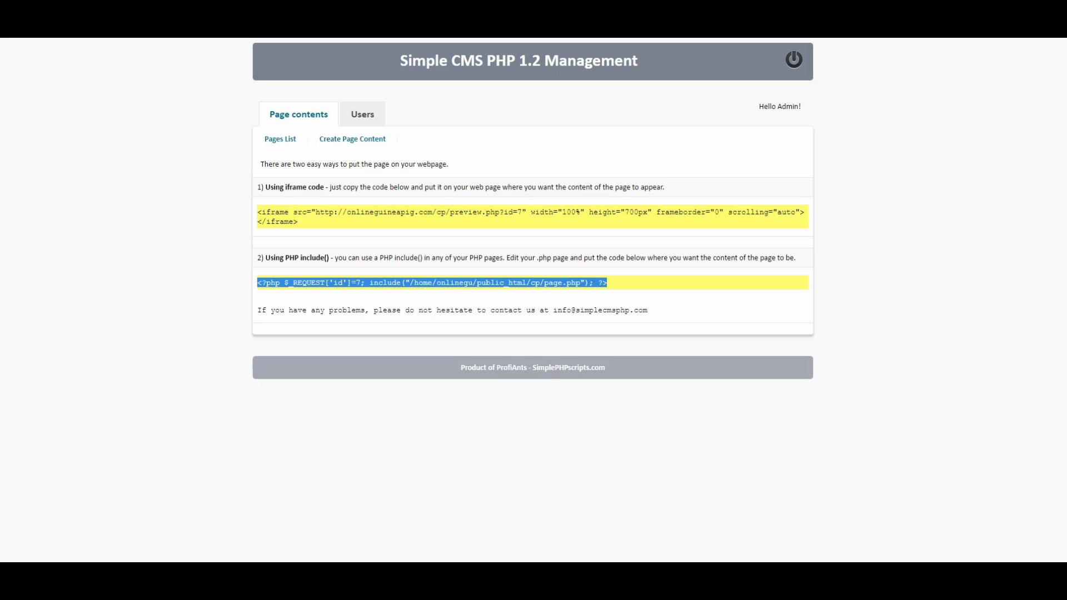
{"action": "triple_click", "coordinate": [286, 117]}
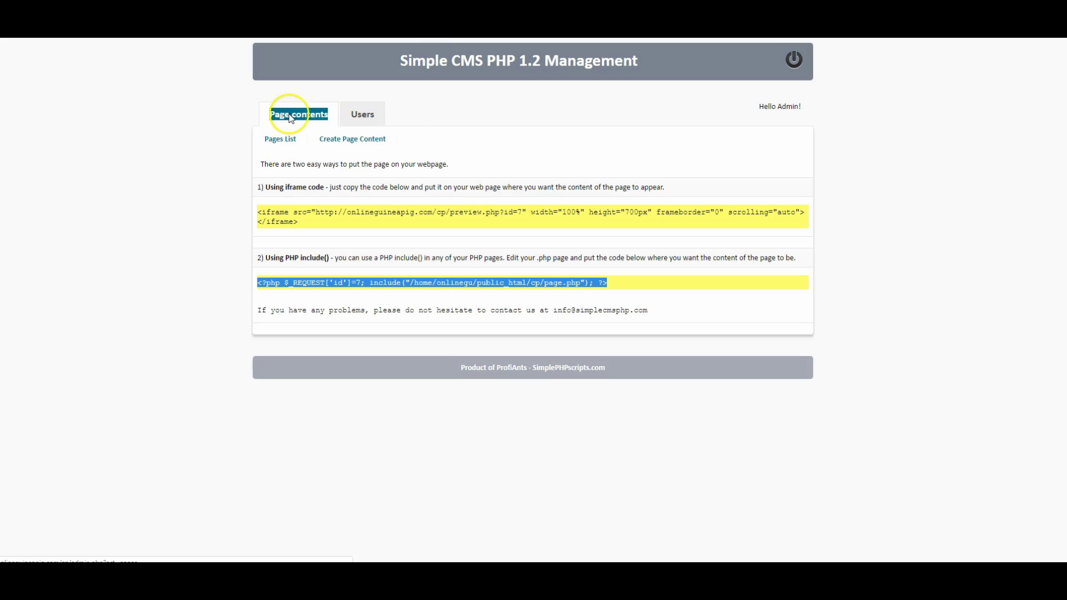
{"action": "left_click", "coordinate": [322, 131]}
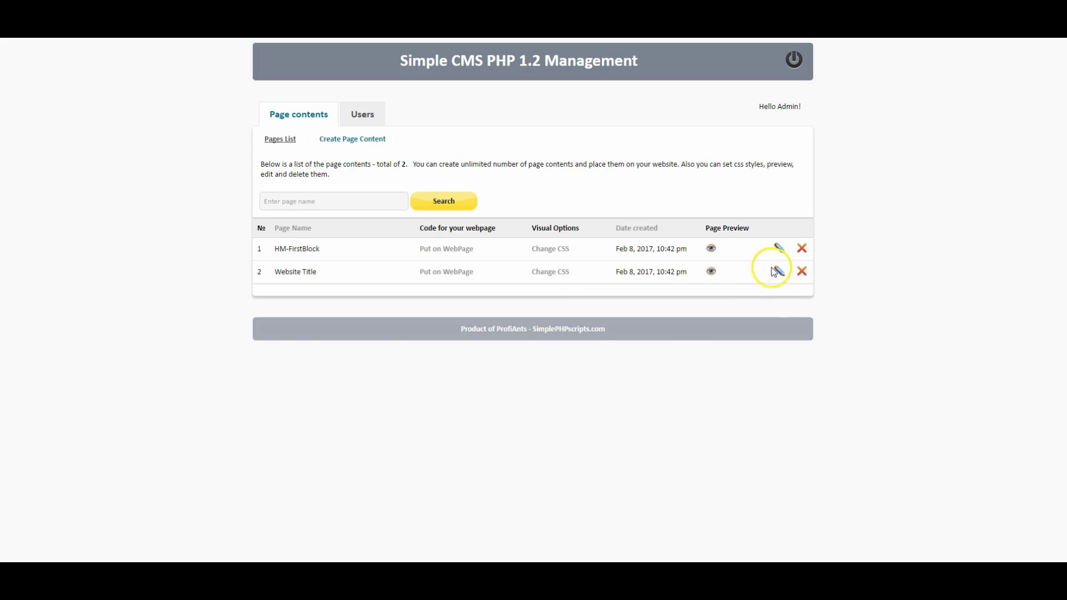
{"action": "left_click", "coordinate": [780, 249]}
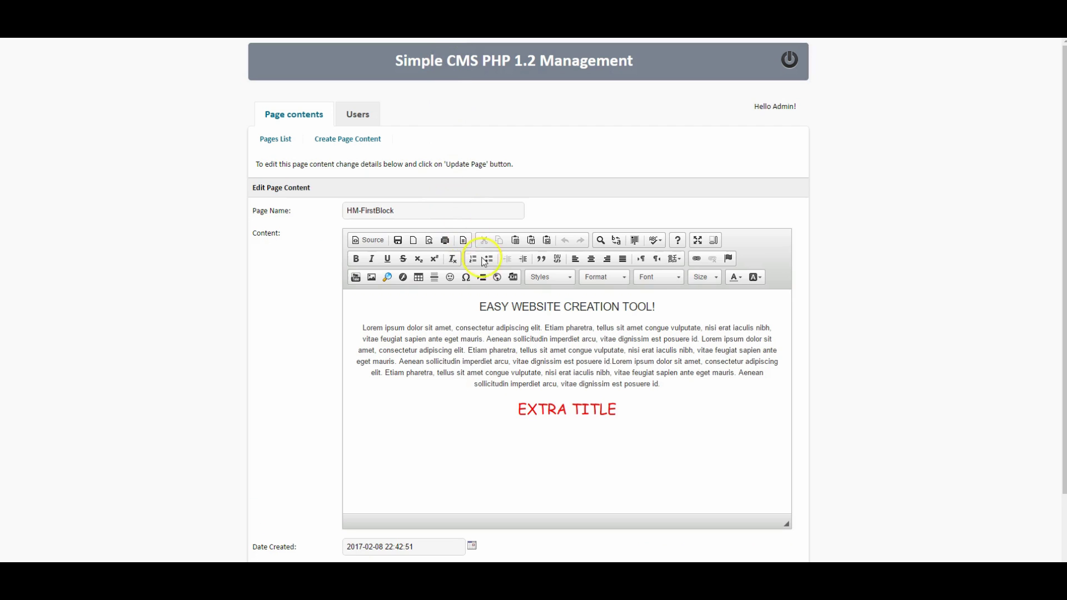
{"action": "left_click_drag", "start_coordinate": [479, 307], "coordinate": [657, 307]}
{"action": "left_click", "coordinate": [356, 263]}
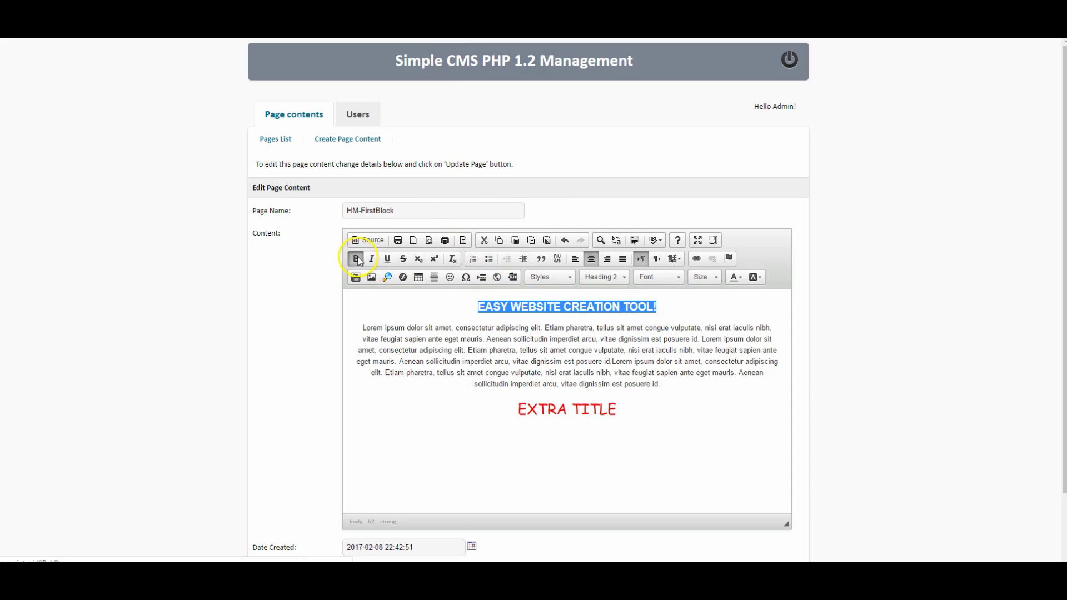
{"action": "scroll", "coordinate": [566, 325], "scroll_direction": "down", "scroll_amount": 2}
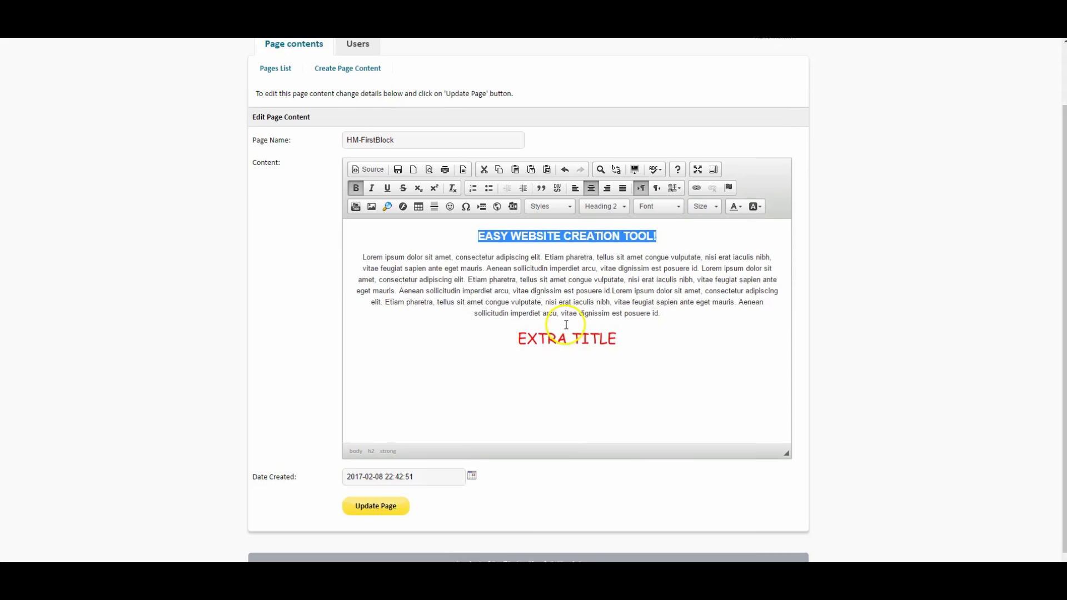
{"action": "left_click", "coordinate": [390, 507]}
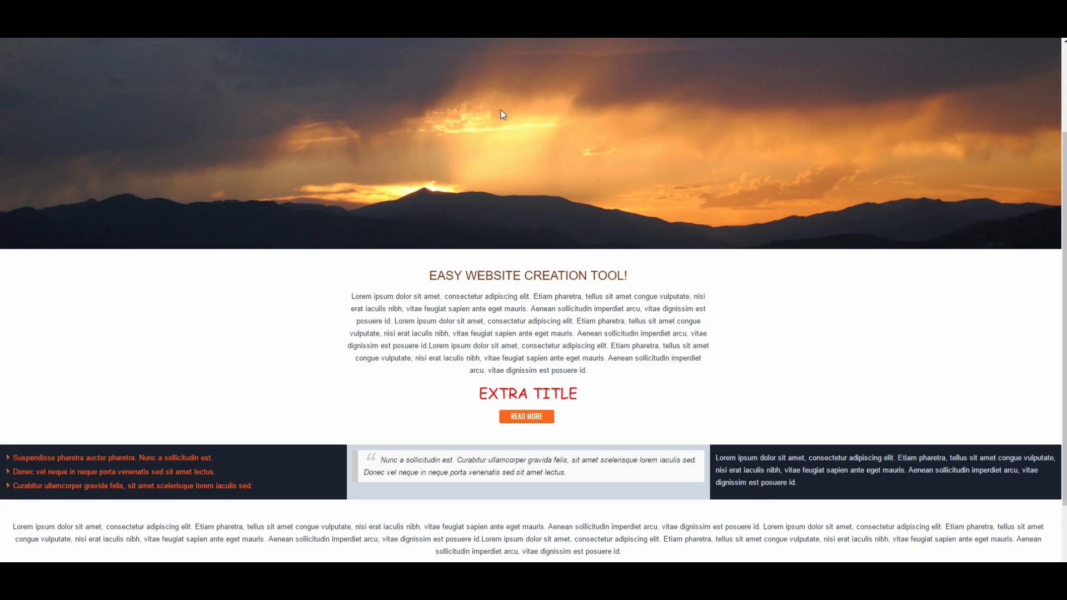
Clear the page width in the CSS visual options of HM-FirstBlock and save the styles.
{"action": "left_click", "coordinate": [491, 317]}
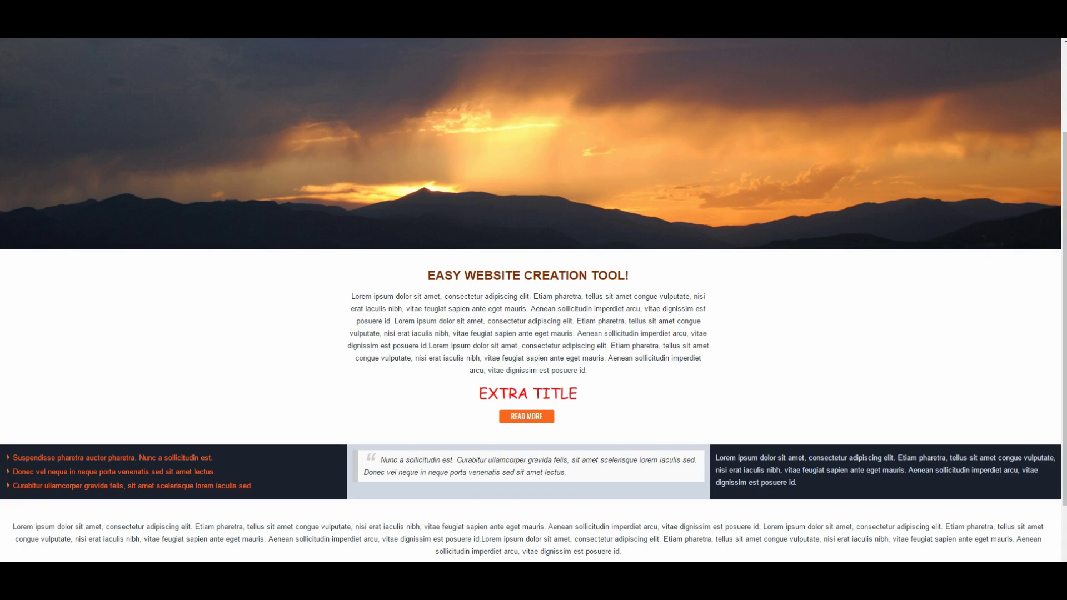
{"action": "key", "text": "ctrl+w"}
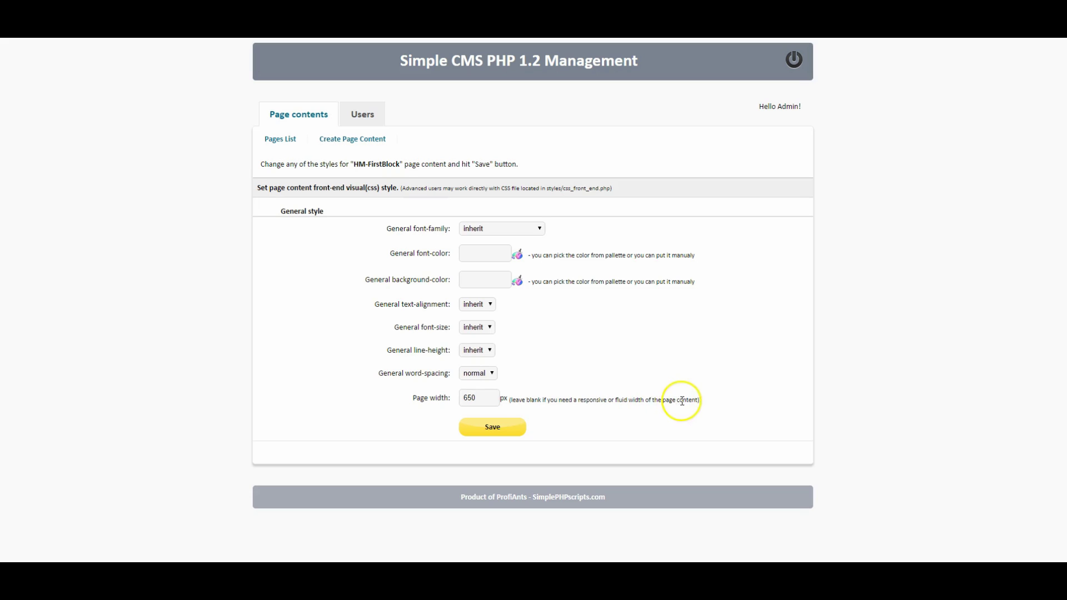
{"action": "left_click_drag", "start_coordinate": [487, 399], "coordinate": [439, 396]}
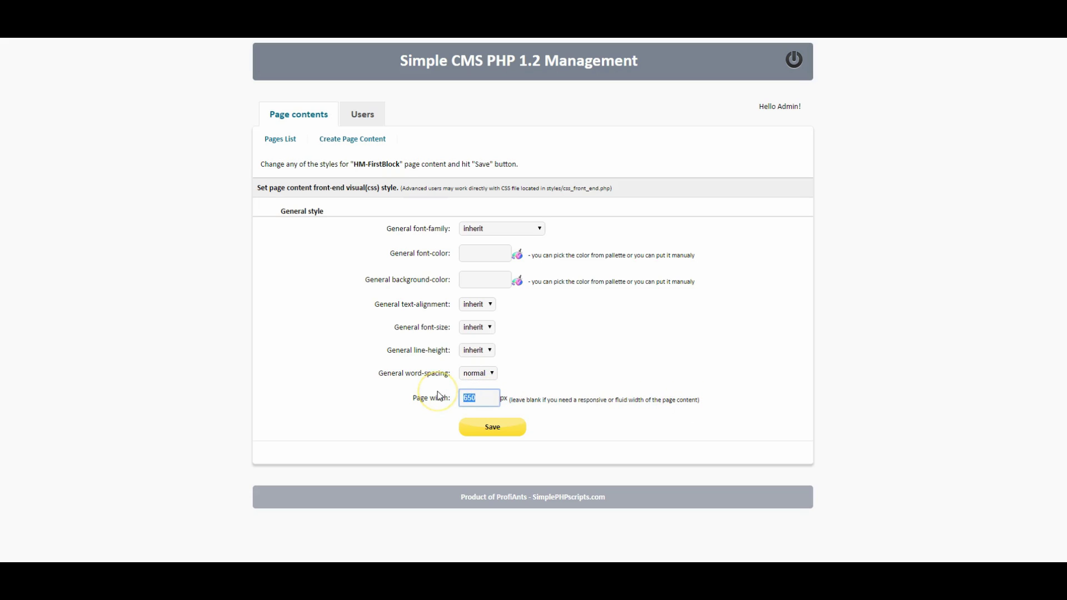
{"action": "left_click", "coordinate": [498, 431]}
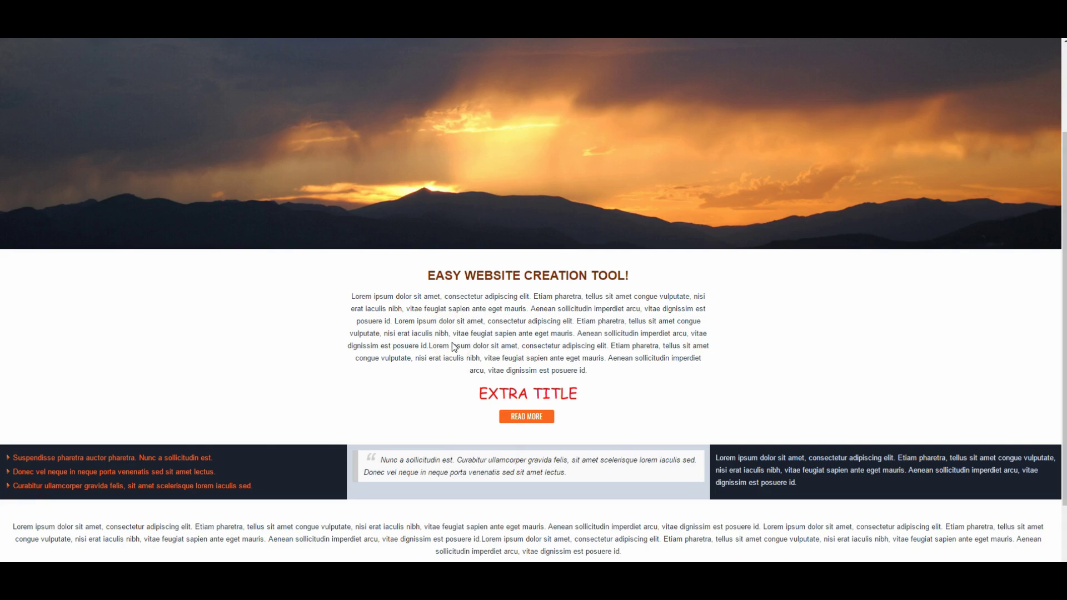
Reload the demo site's home page and examine its title, first block and lower content blocks.
{"action": "key", "text": "F5"}
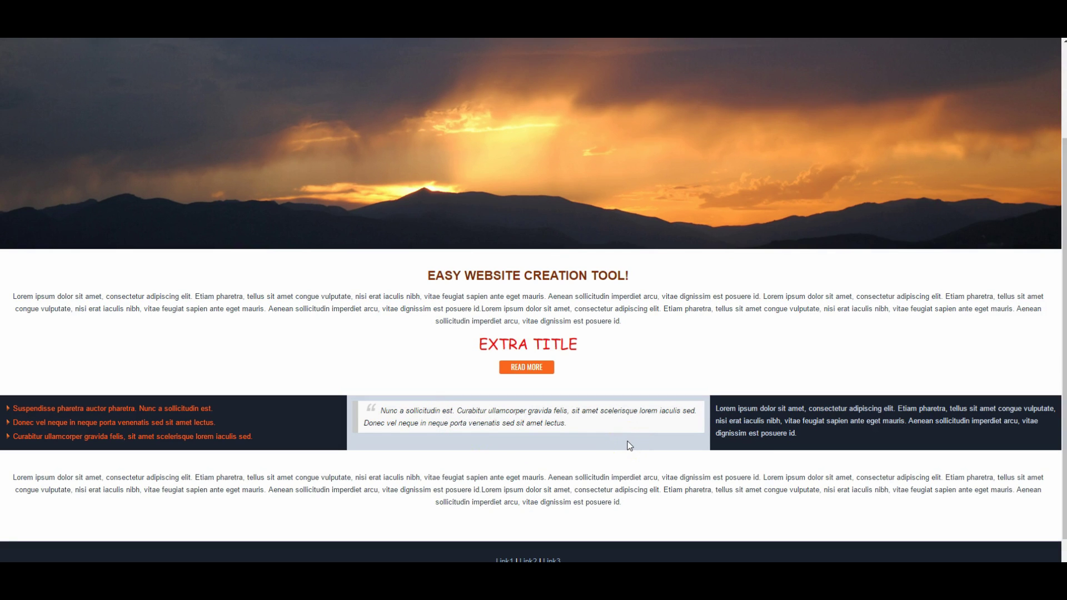
{"action": "scroll", "coordinate": [319, 186], "scroll_direction": "up", "scroll_amount": 3}
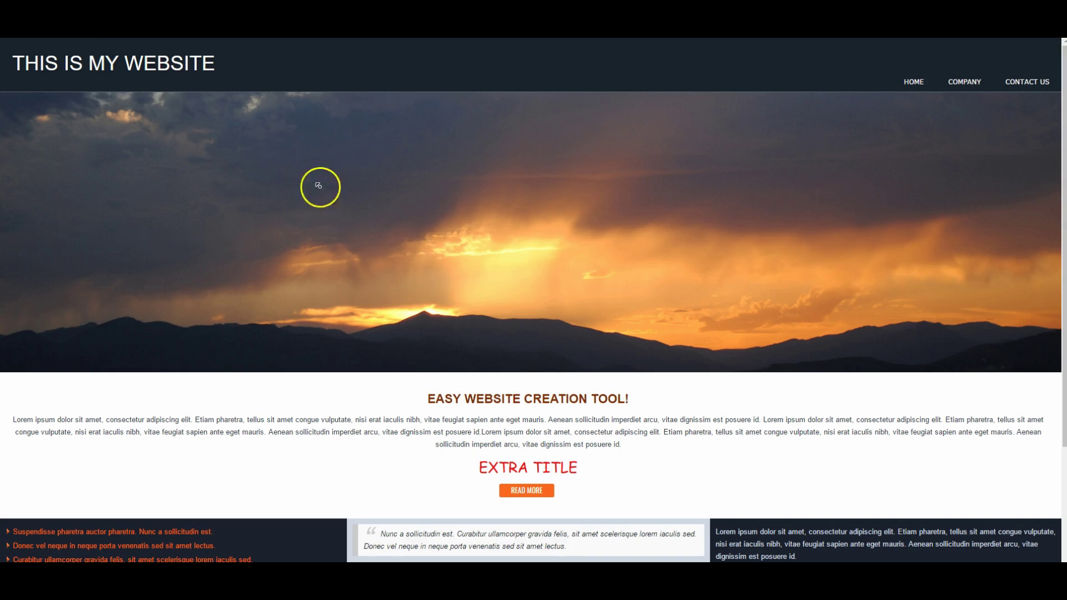
{"action": "scroll", "coordinate": [589, 370], "scroll_direction": "down", "scroll_amount": 2}
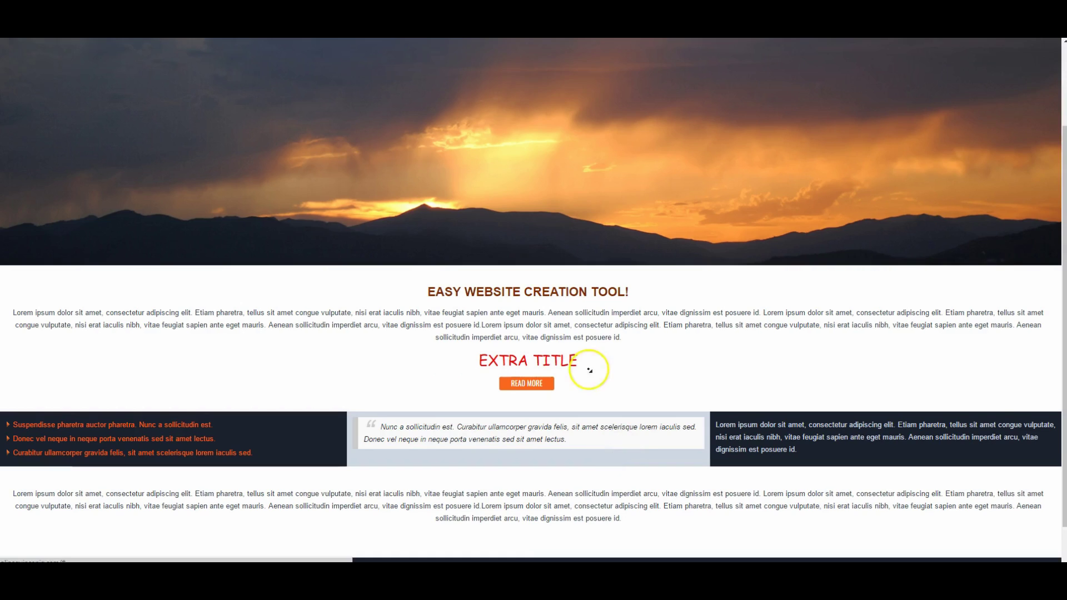
{"action": "scroll", "coordinate": [589, 369], "scroll_direction": "down", "scroll_amount": 1}
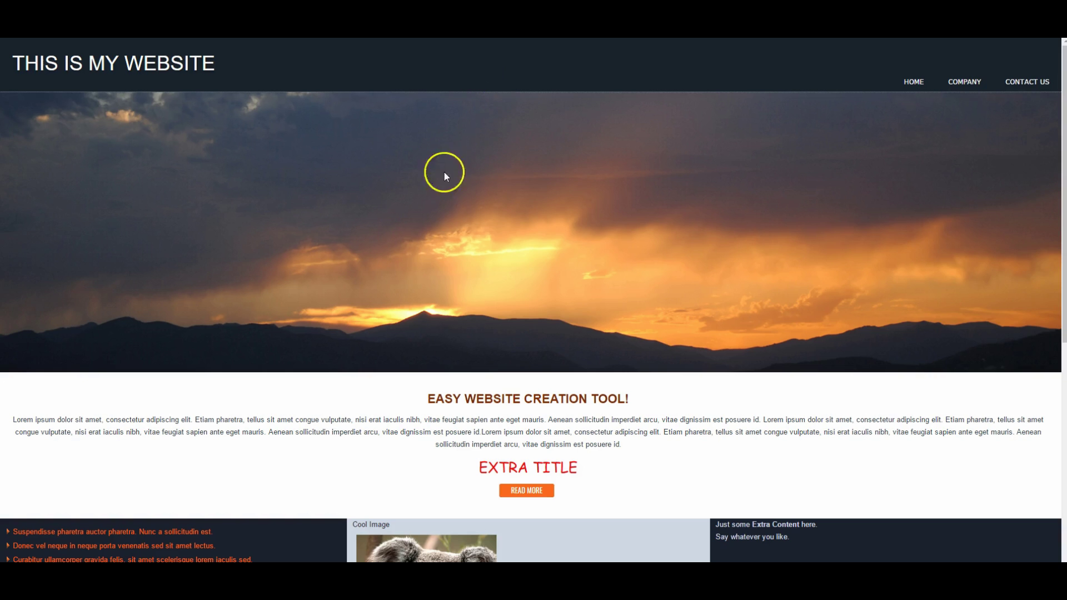
{"action": "scroll", "coordinate": [437, 189], "scroll_direction": "down", "scroll_amount": 5}
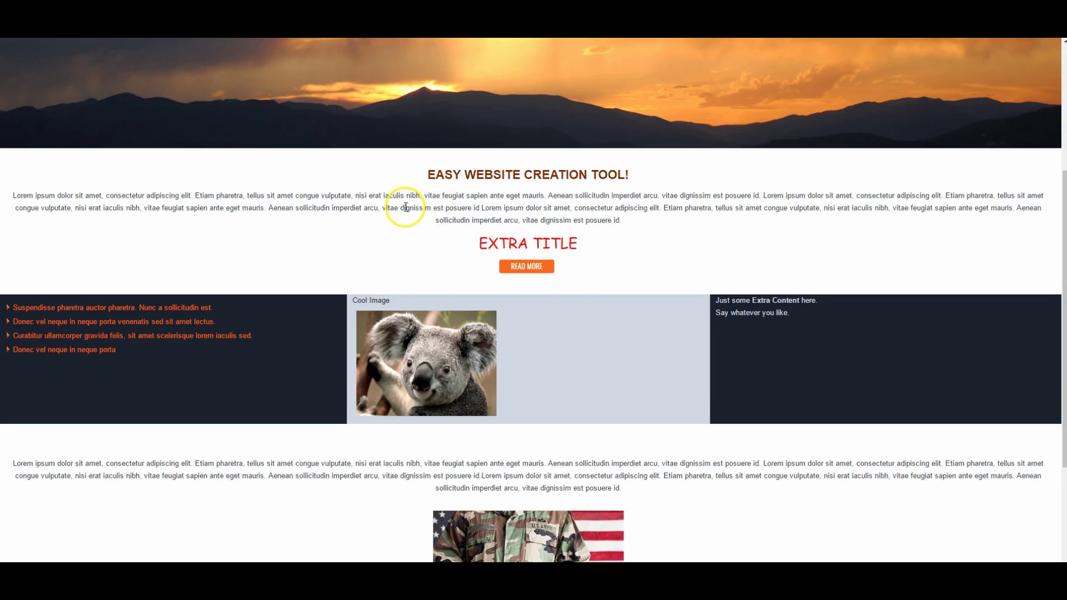
Examine the demo home page's lower content blocks, footer and website title.
{"action": "scroll", "coordinate": [403, 211], "scroll_direction": "down", "scroll_amount": 2}
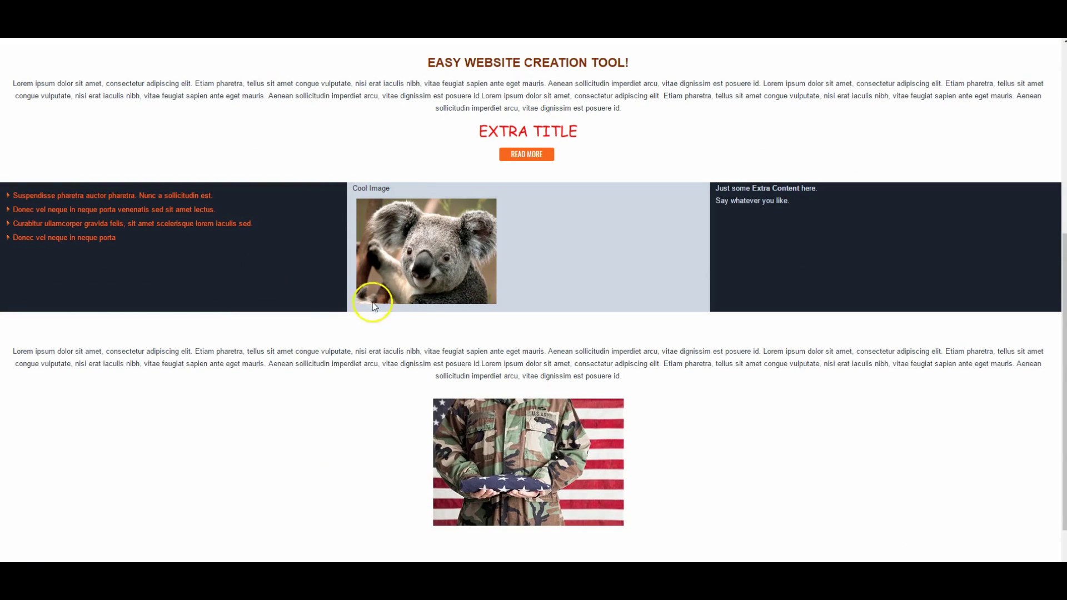
{"action": "scroll", "coordinate": [400, 309], "scroll_direction": "down", "scroll_amount": 1}
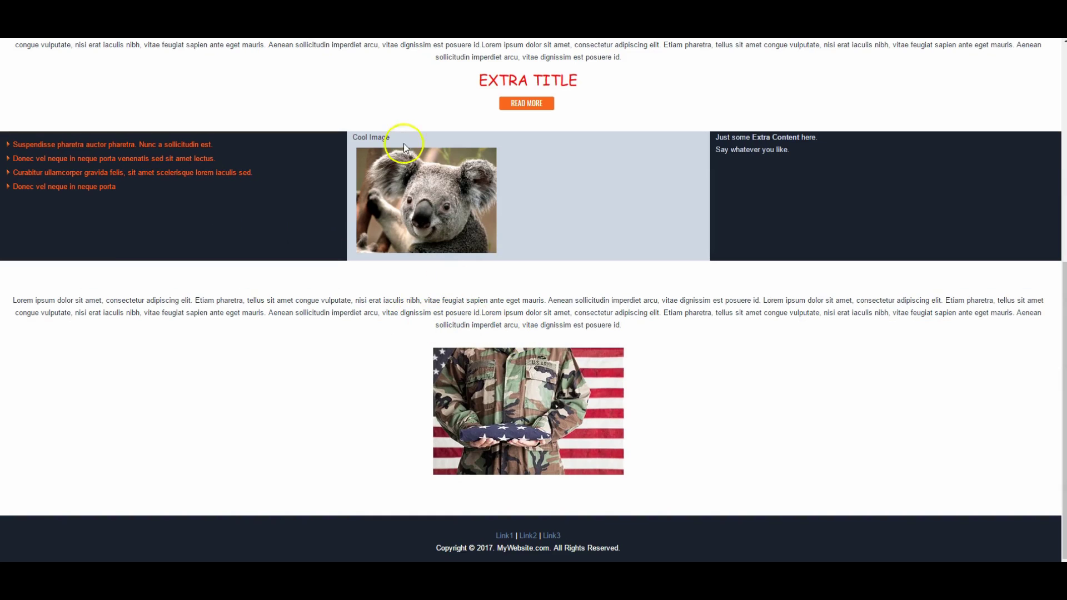
{"action": "key", "text": "ctrl+Tab"}
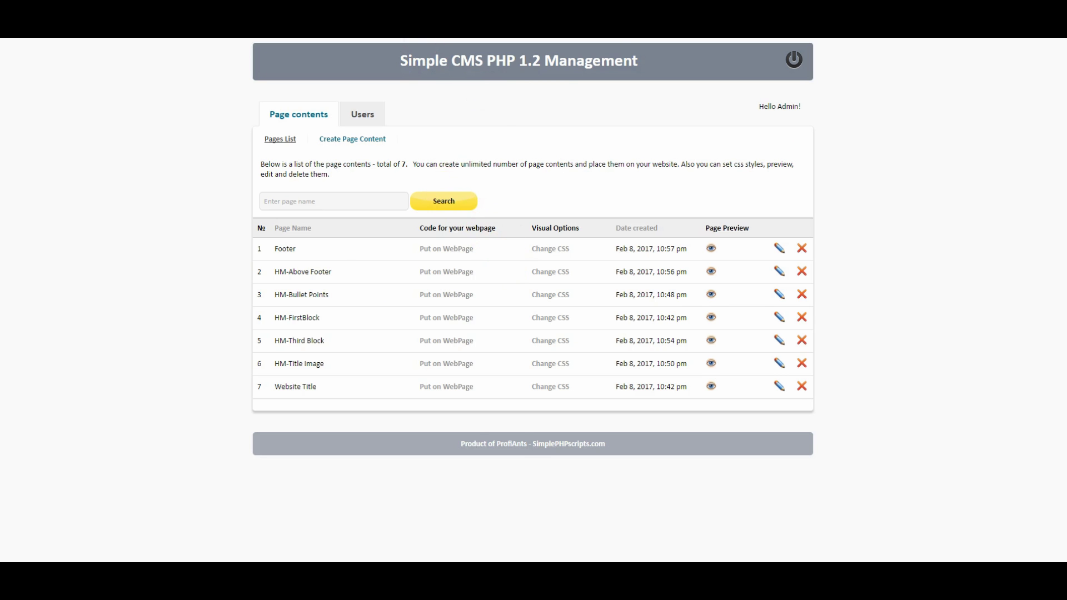
{"action": "key", "text": "ctrl+Tab"}
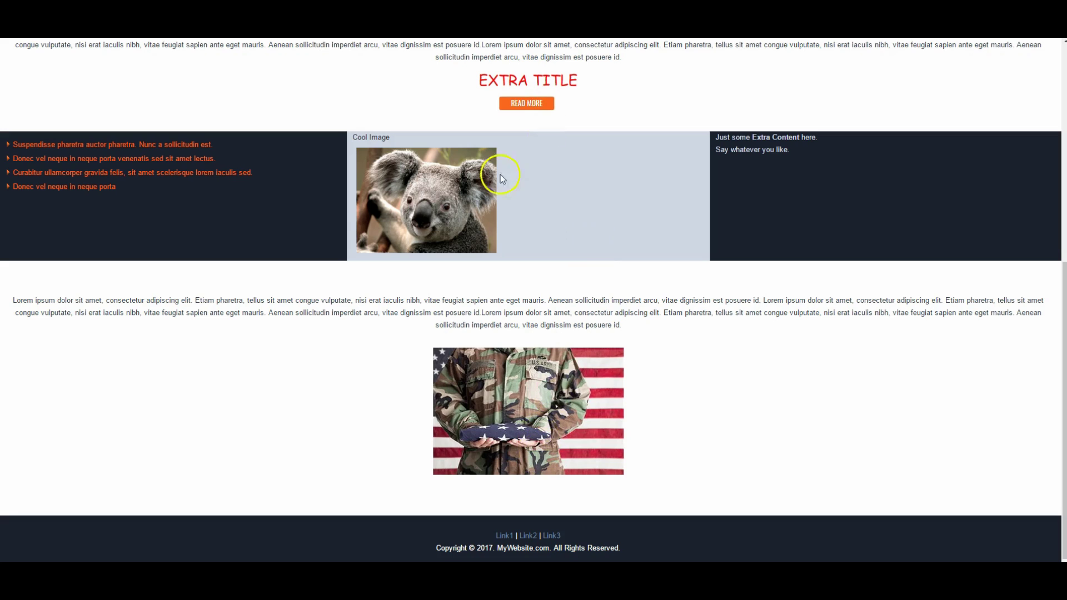
{"action": "scroll", "coordinate": [465, 235], "scroll_direction": "up", "scroll_amount": 7}
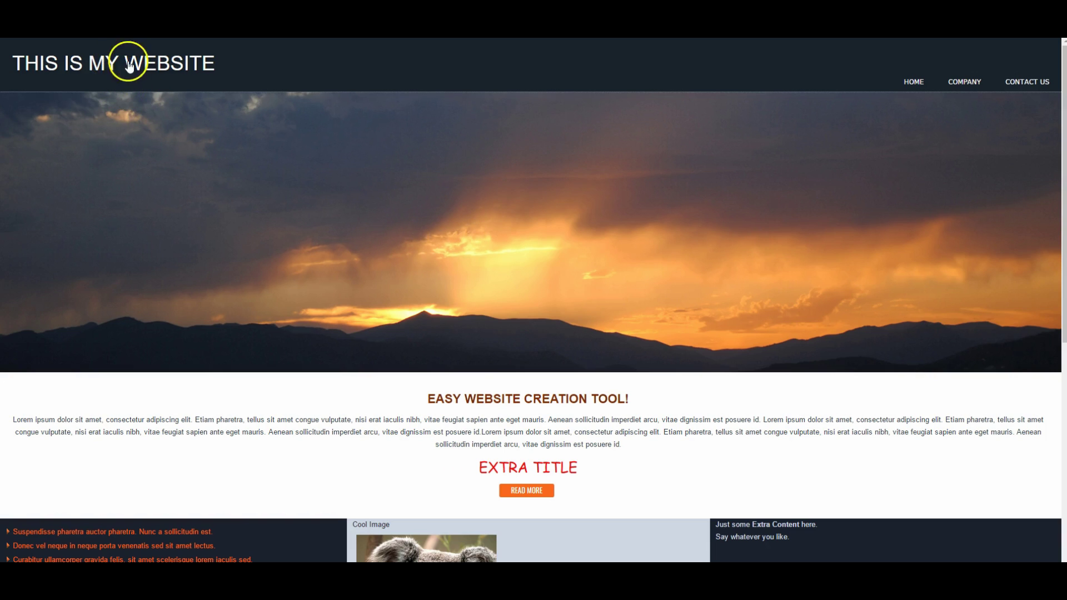
Open Website Title for editing from the CMS pages list, replace its content with My Cool Website and update the page.
{"action": "key", "text": "ctrl+Tab"}
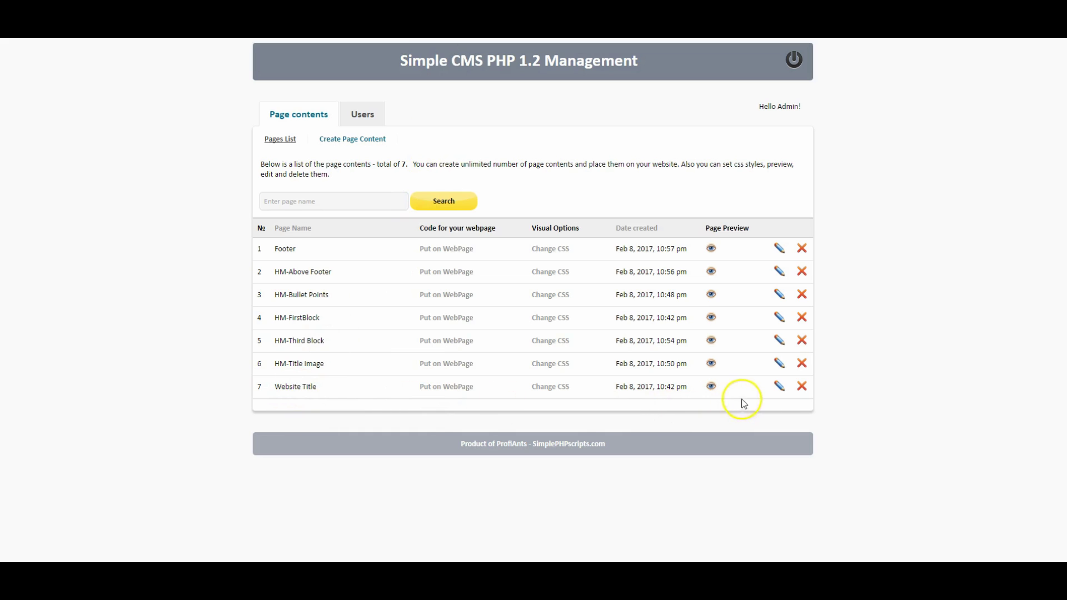
{"action": "left_click", "coordinate": [778, 387]}
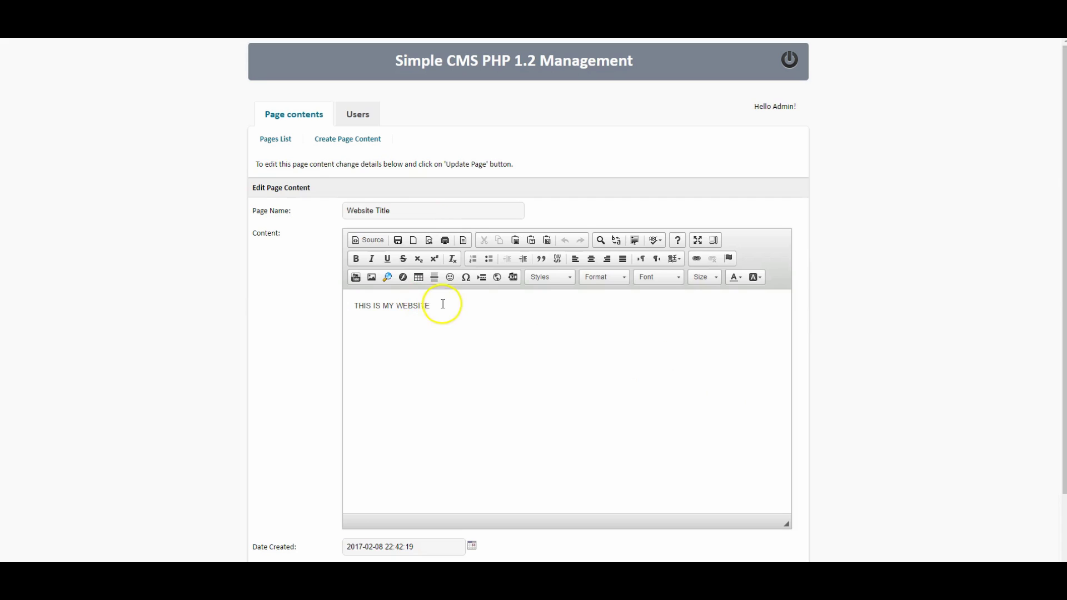
{"action": "left_click_drag", "start_coordinate": [443, 304], "coordinate": [355, 305]}
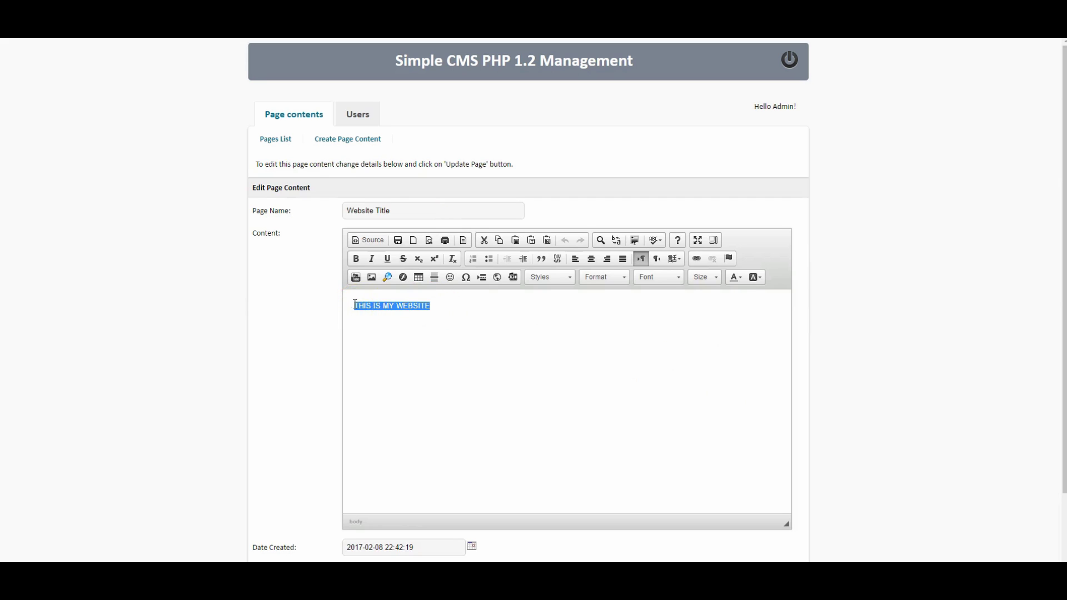
{"action": "type", "text": "My Cool Website"}
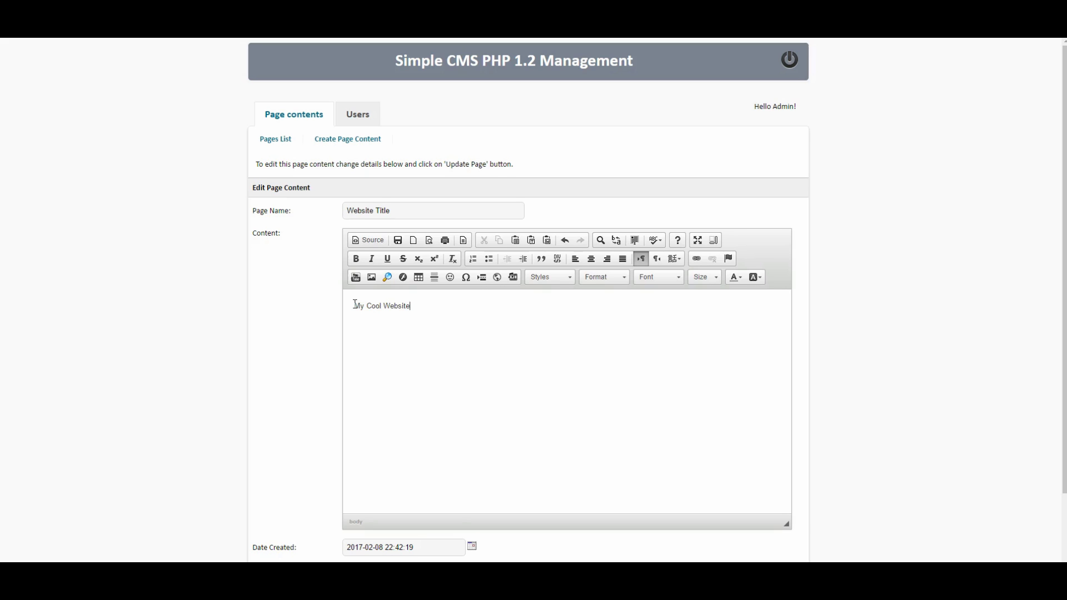
{"action": "scroll", "coordinate": [355, 305], "scroll_direction": "down", "scroll_amount": 2}
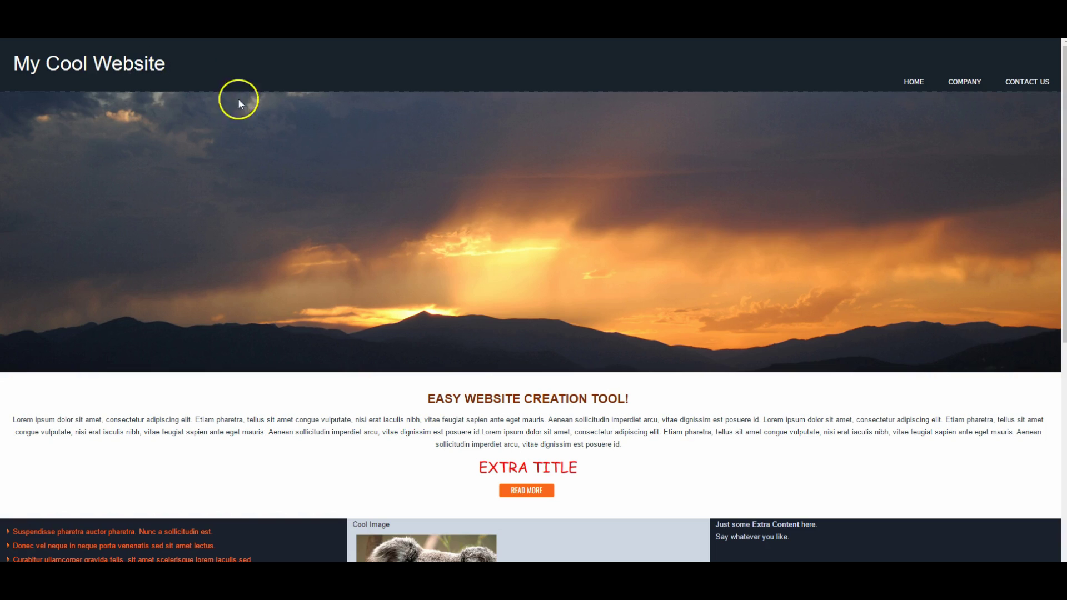
Look through the demo home page from the site title down to the footer and back.
{"action": "scroll", "coordinate": [486, 300], "scroll_direction": "down", "scroll_amount": 3}
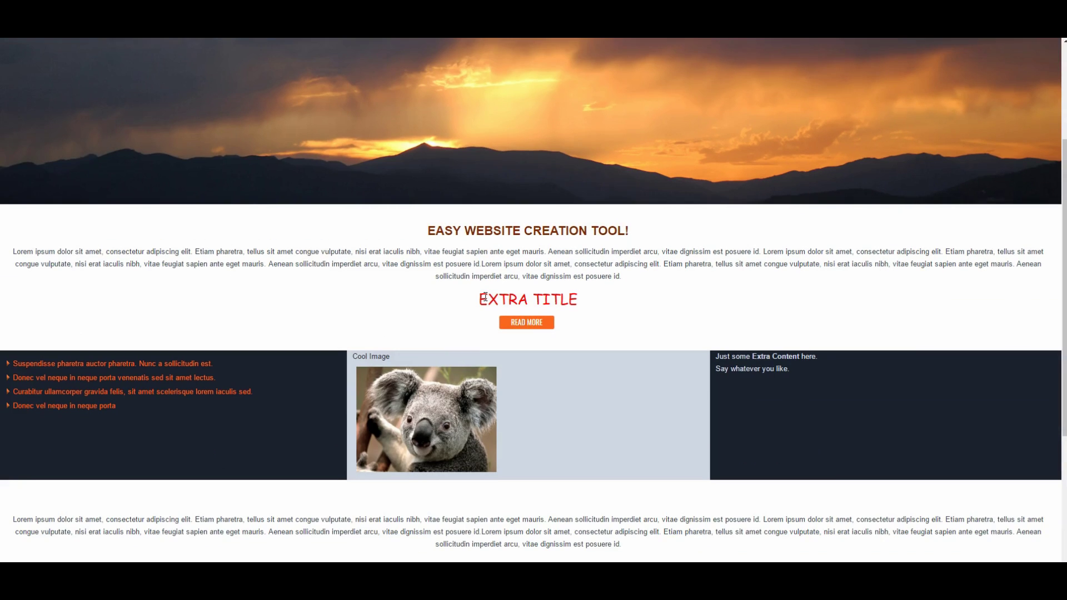
{"action": "scroll", "coordinate": [486, 297], "scroll_direction": "down", "scroll_amount": 2}
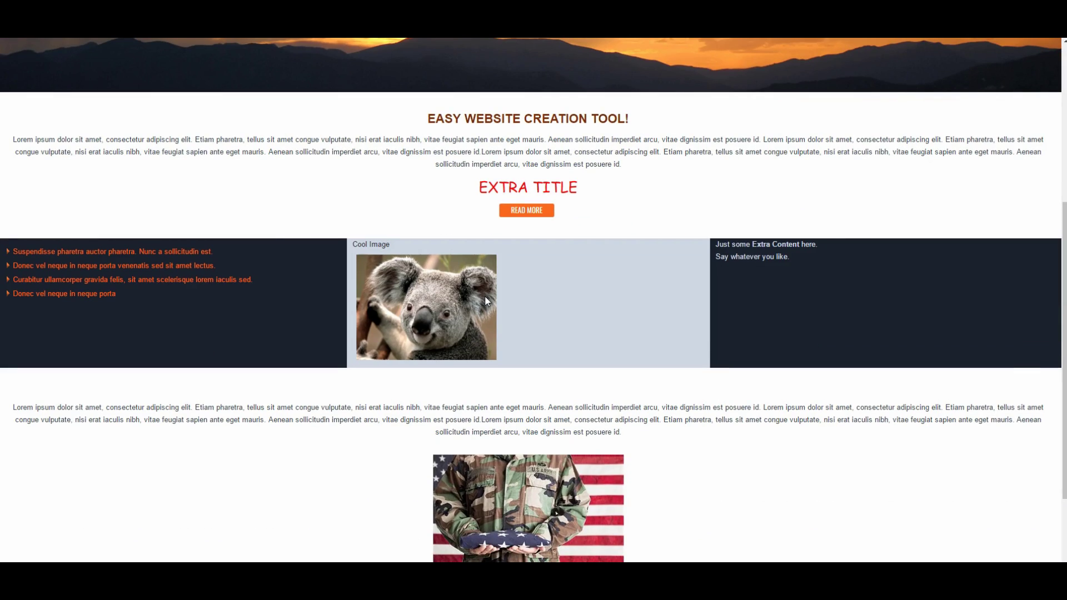
{"action": "left_click", "coordinate": [480, 302]}
{"action": "left_click", "coordinate": [506, 278]}
{"action": "scroll", "coordinate": [507, 275], "scroll_direction": "down", "scroll_amount": 2}
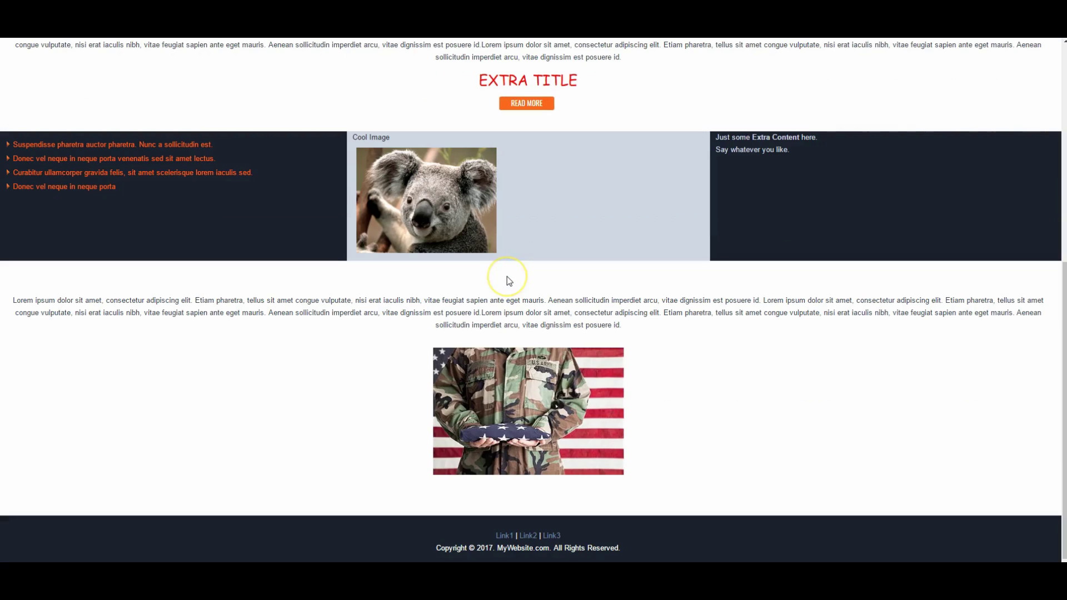
{"action": "scroll", "coordinate": [514, 300], "scroll_direction": "up", "scroll_amount": 7}
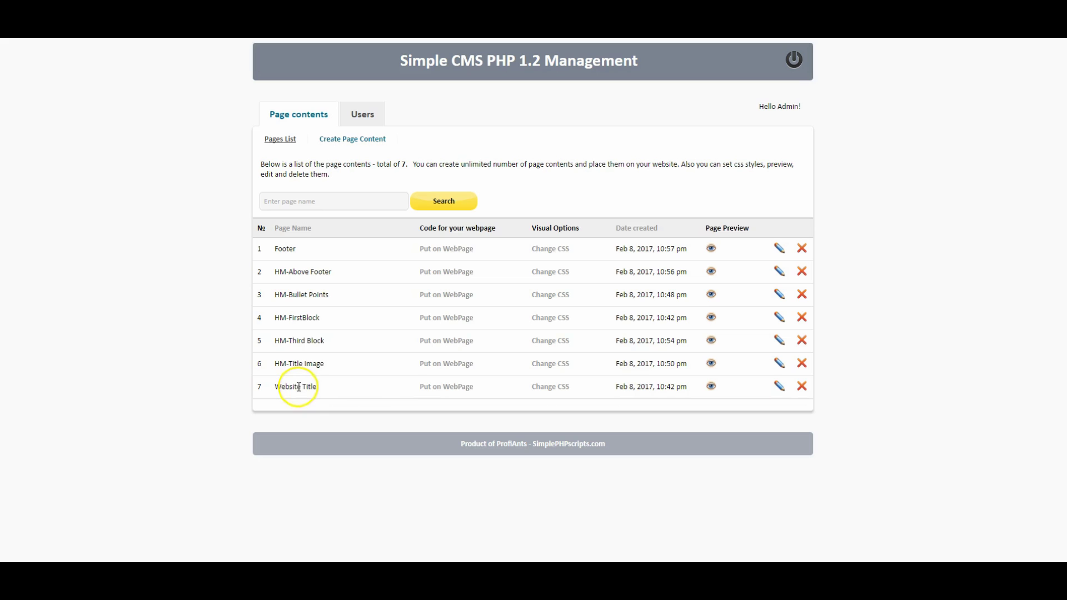
{"action": "left_click", "coordinate": [779, 387]}
{"action": "left_click", "coordinate": [481, 269]}
{"action": "left_click", "coordinate": [683, 240]}
{"action": "left_click", "coordinate": [442, 200]}
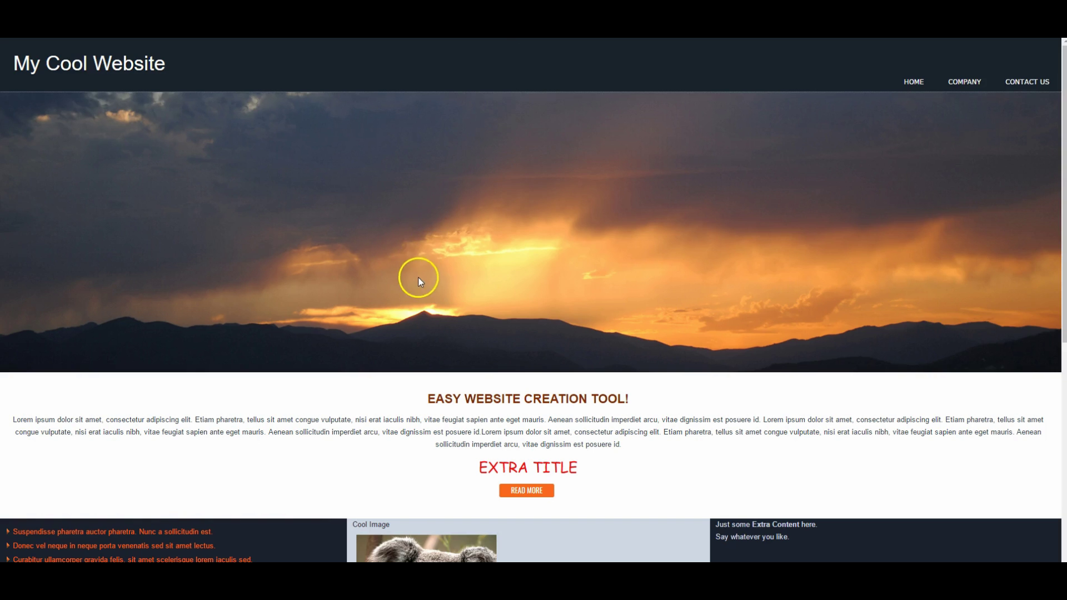
{"action": "scroll", "coordinate": [418, 278], "scroll_direction": "down", "scroll_amount": 4}
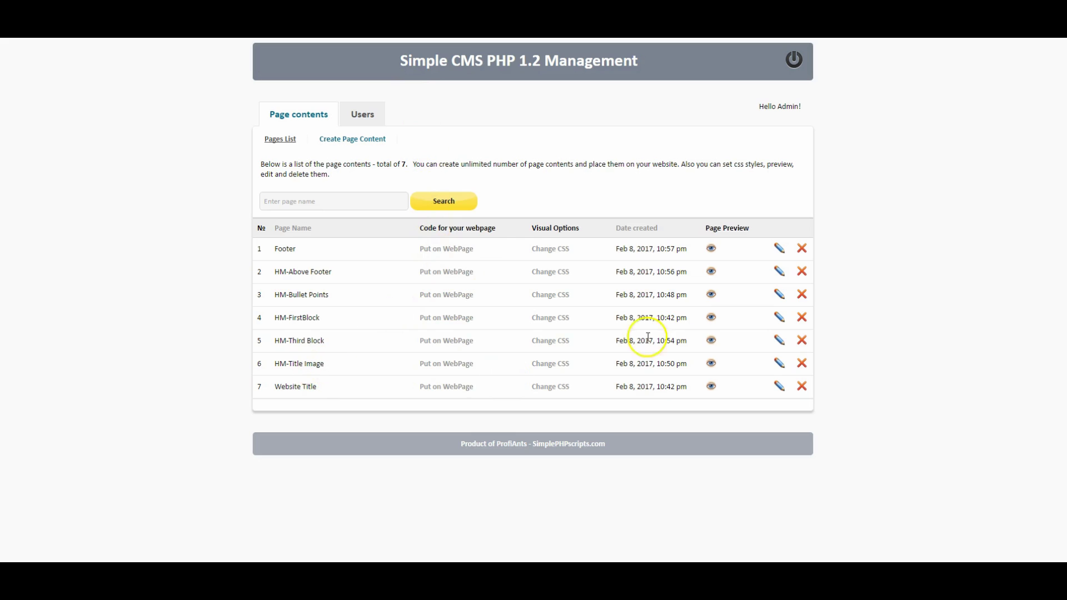
Open HM-Title Image for editing, format the Cool Image text as a green Heading 2 and update the page.
{"action": "left_click", "coordinate": [780, 364]}
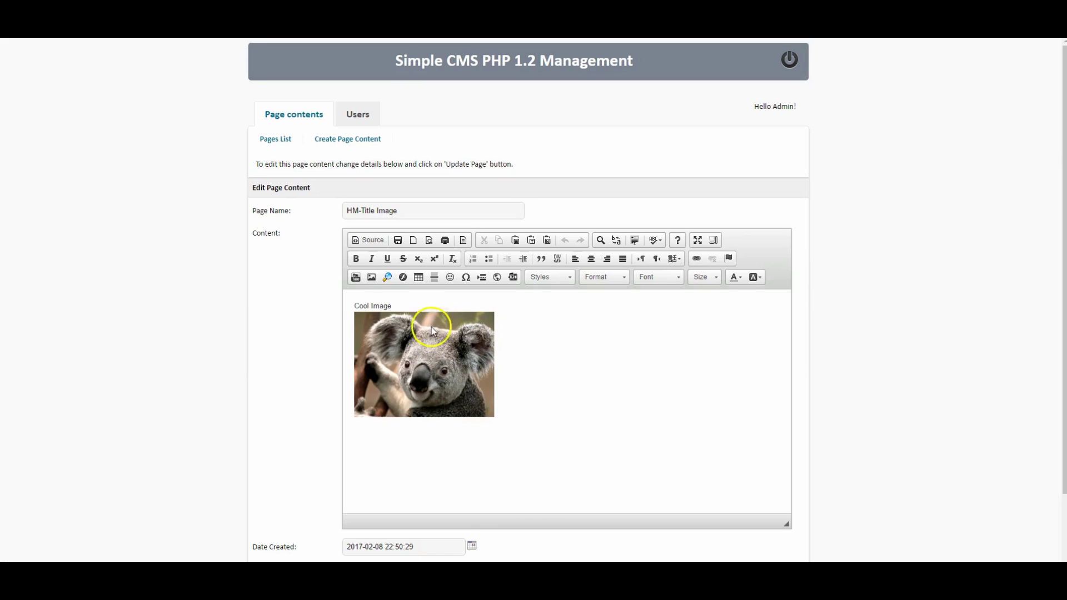
{"action": "left_click_drag", "start_coordinate": [392, 305], "coordinate": [354, 309]}
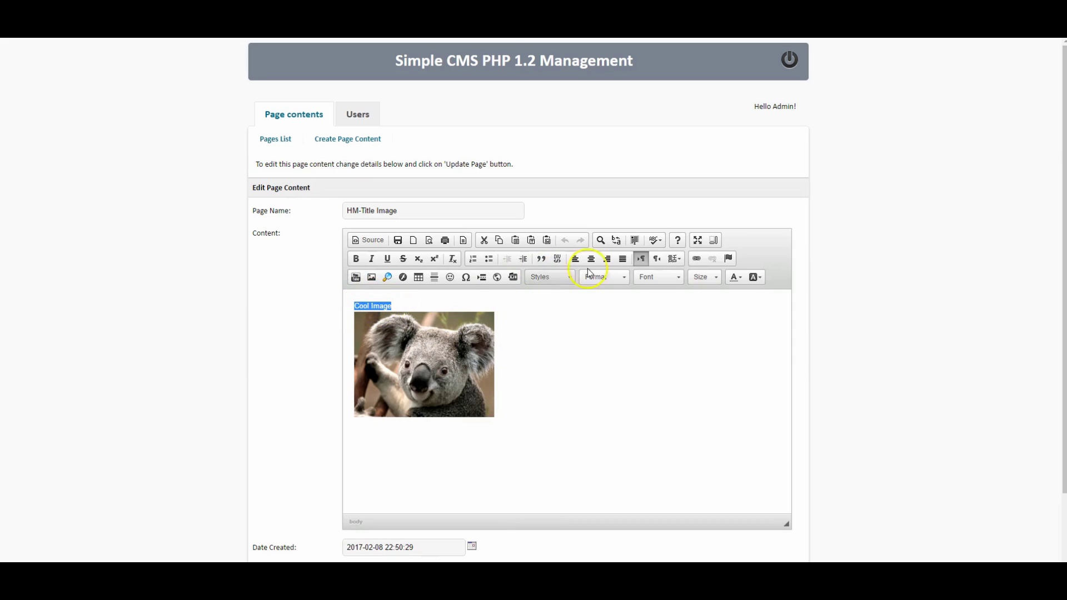
{"action": "left_click", "coordinate": [618, 278]}
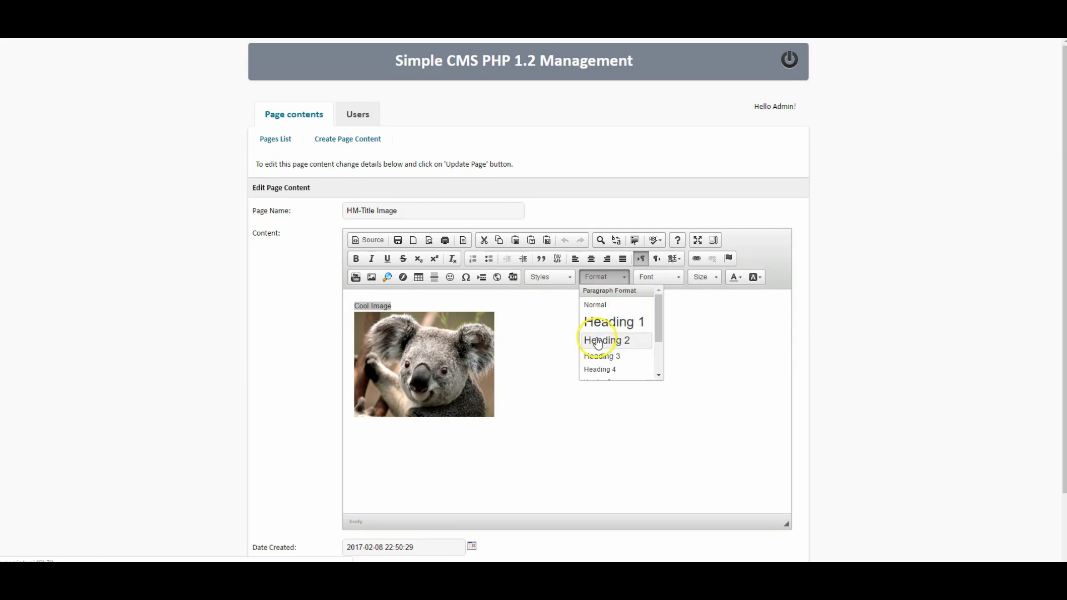
{"action": "left_click", "coordinate": [599, 340]}
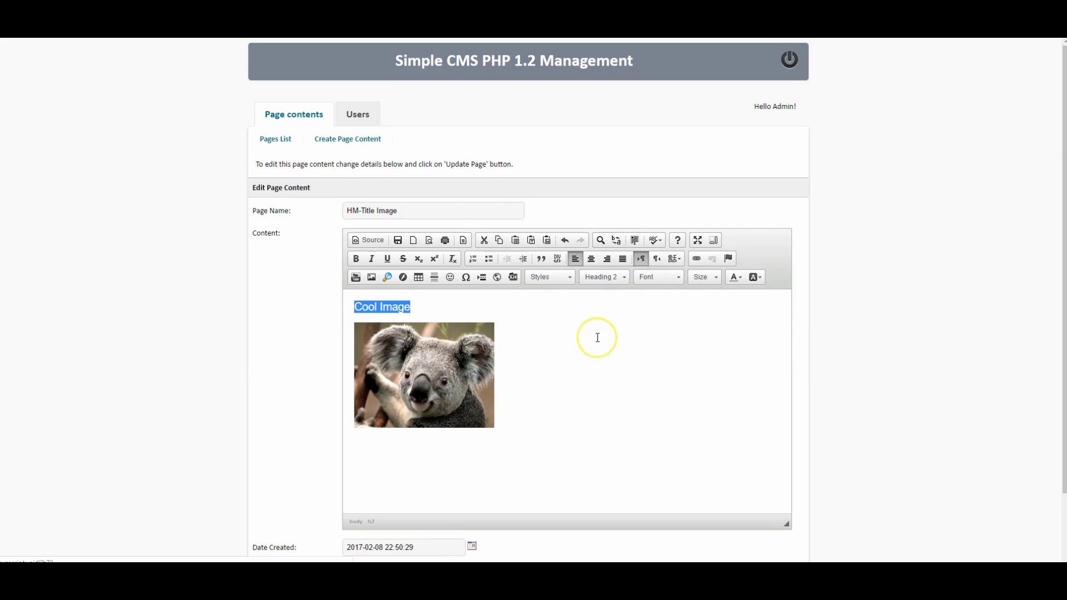
{"action": "left_click", "coordinate": [735, 277]}
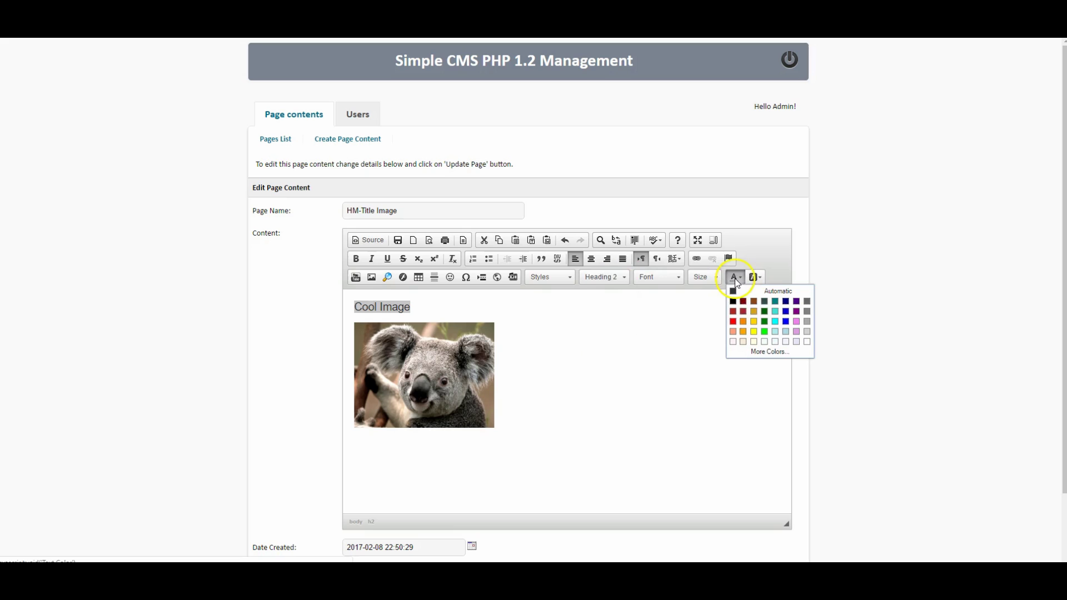
{"action": "left_click", "coordinate": [764, 322]}
{"action": "scroll", "coordinate": [555, 341], "scroll_direction": "down", "scroll_amount": 2}
{"action": "left_click", "coordinate": [374, 500]}
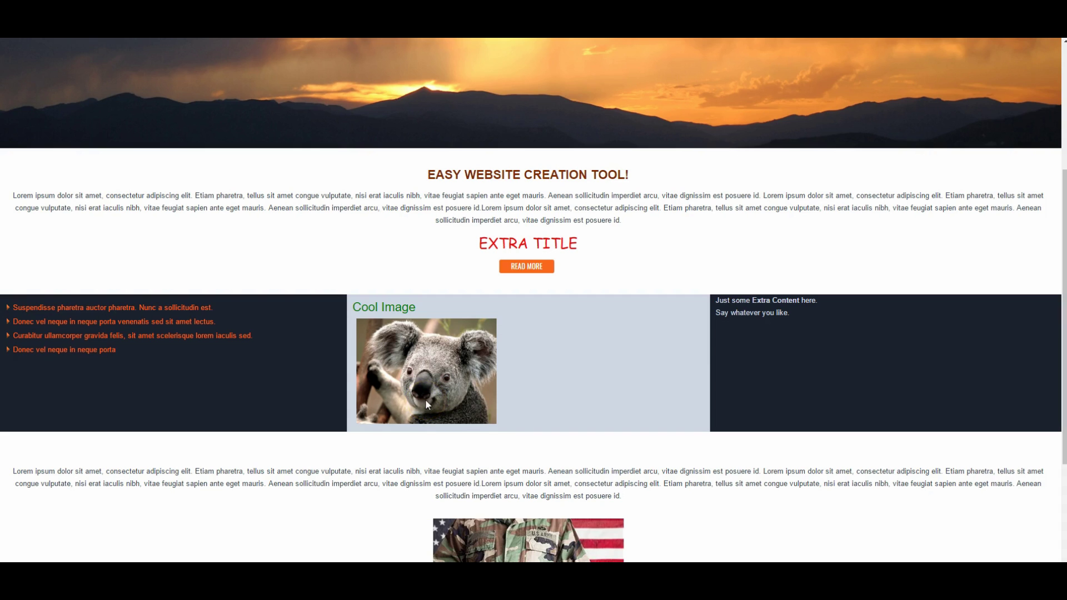
Check the Cool Image block on the demo home page and preview the Footer and HM-Title Image contents from the CMS pages list.
{"action": "scroll", "coordinate": [482, 222], "scroll_direction": "down", "scroll_amount": 3}
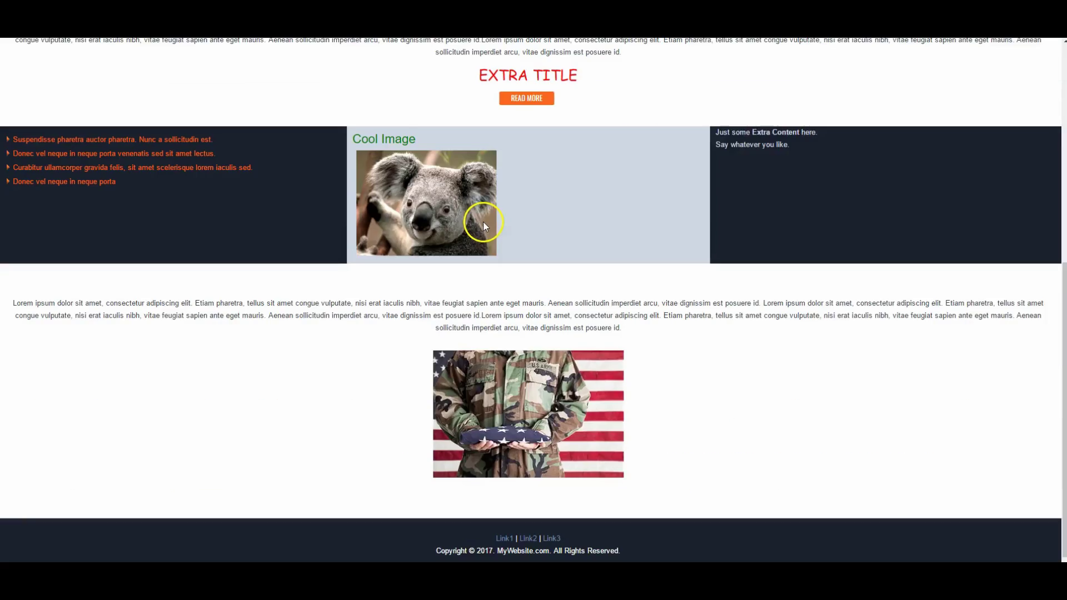
{"action": "scroll", "coordinate": [483, 221], "scroll_direction": "up", "scroll_amount": 5}
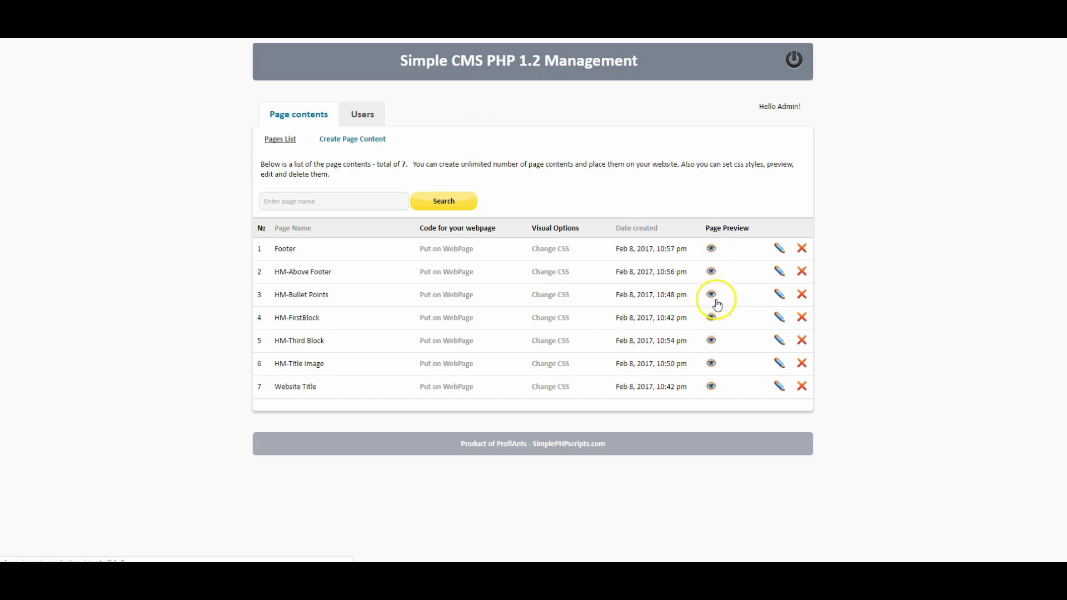
{"action": "left_click", "coordinate": [712, 249]}
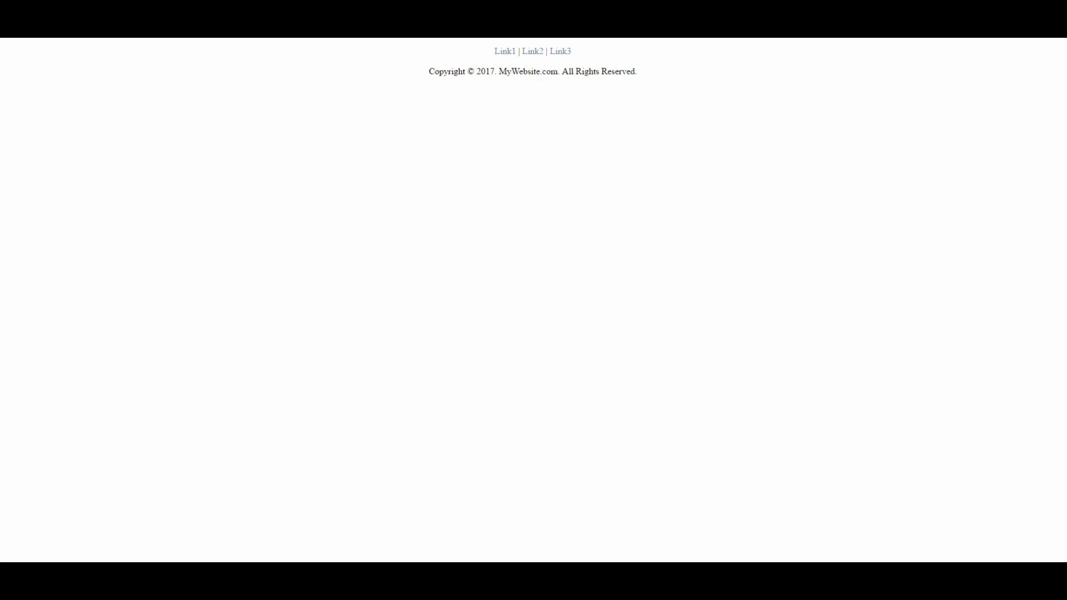
{"action": "key", "text": "alt+Left"}
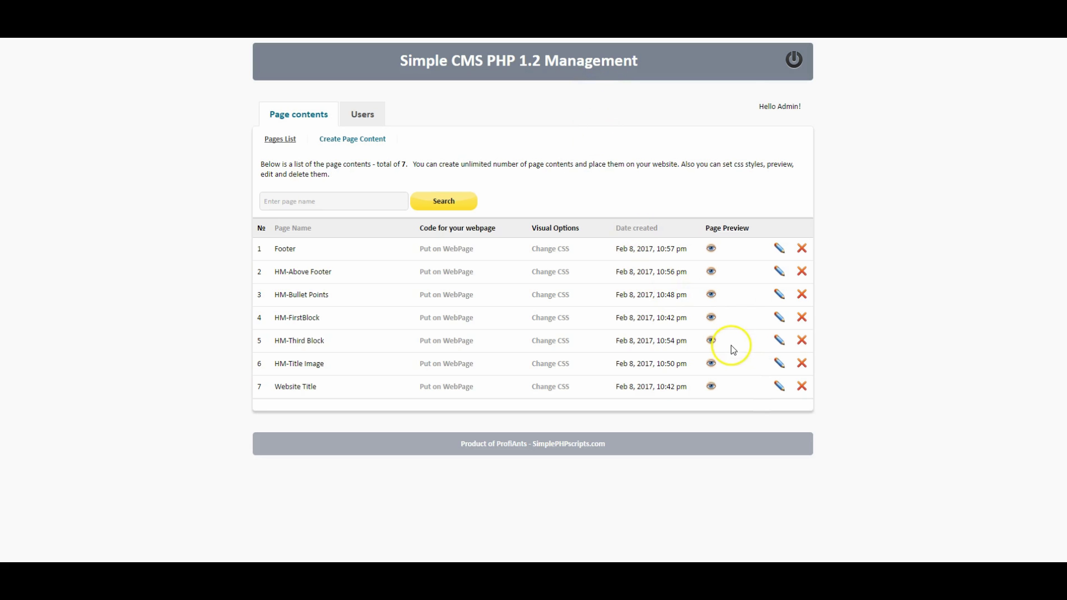
{"action": "left_click", "coordinate": [713, 364]}
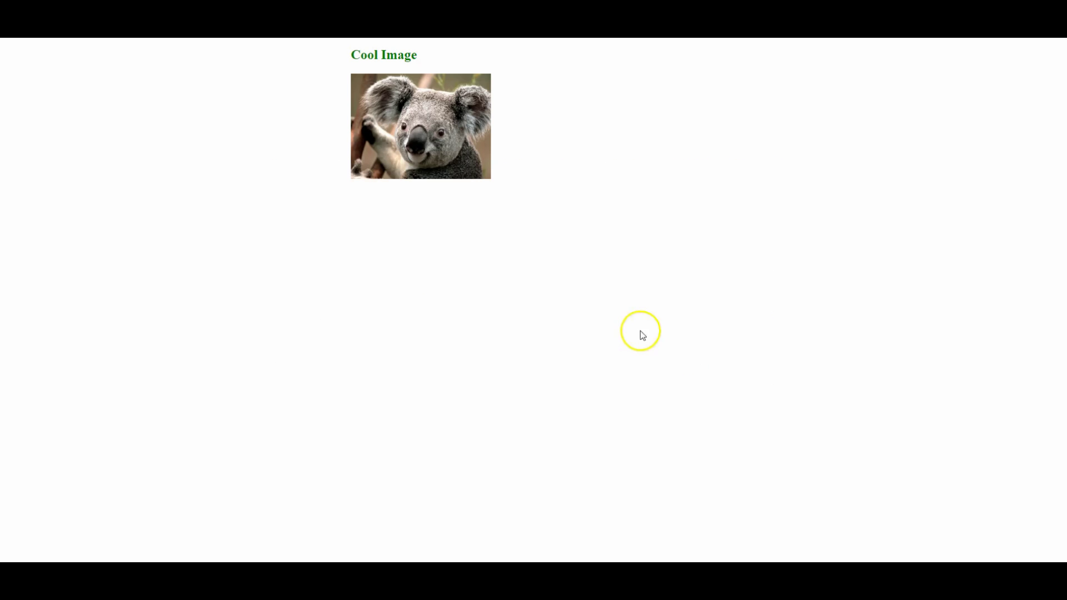